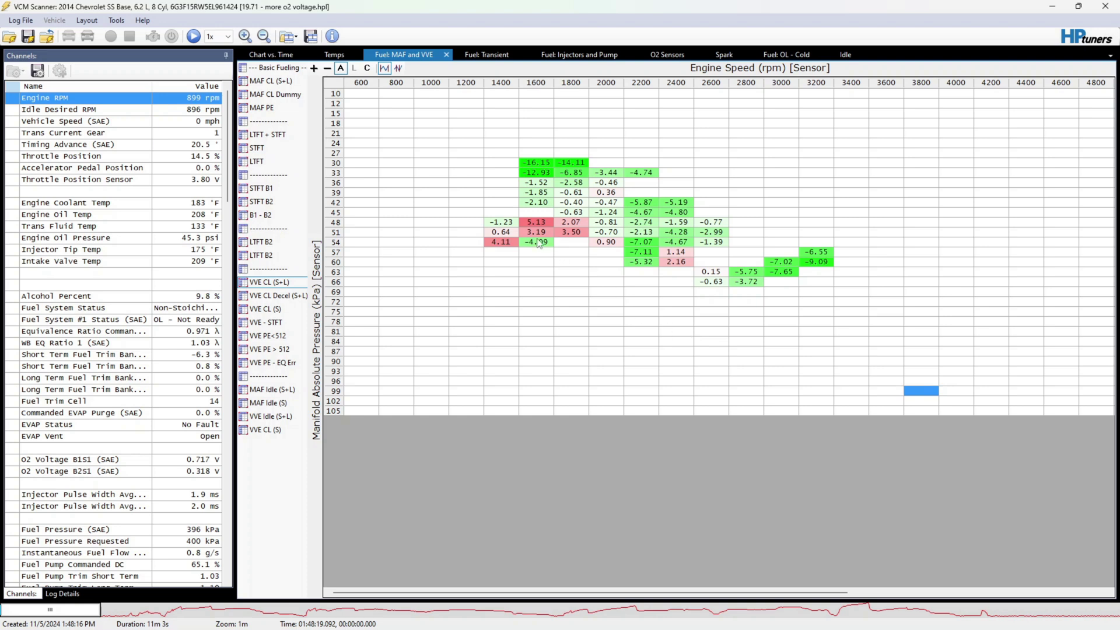
- Copy the entire VVE CL (S+L) histogram with its axes and switch to VVE Assistant
{"action": "left_click", "coordinate": [339, 88]}
{"action": "right_click", "coordinate": [339, 87]}
{"action": "left_click", "coordinate": [413, 105]}
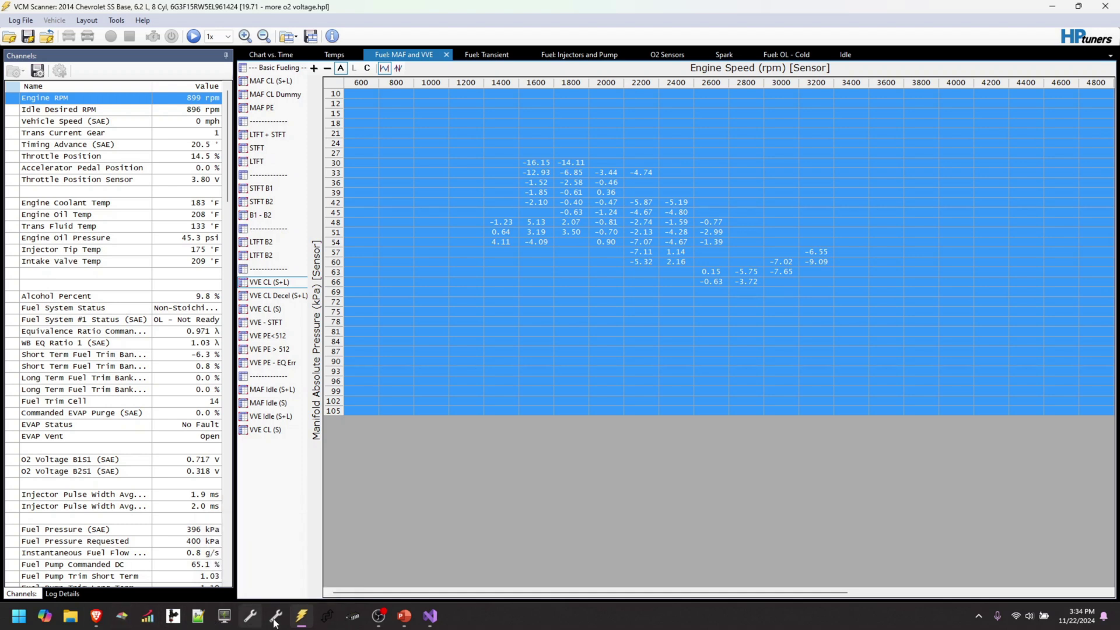
{"action": "left_click", "coordinate": [121, 618]}
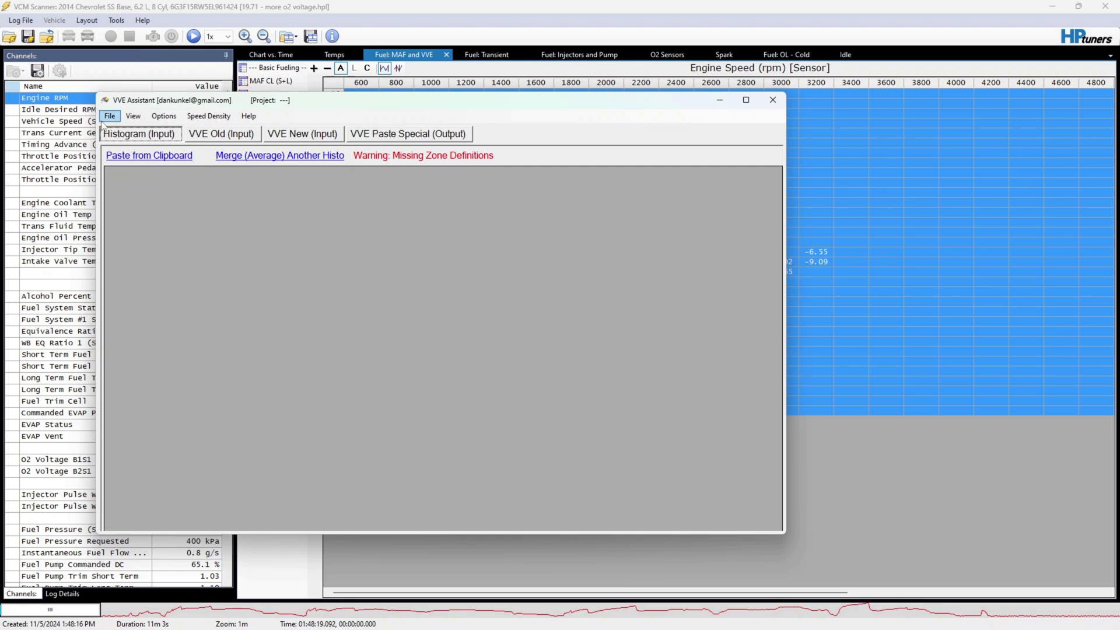
- Paste the copied fuel-trim error histogram into the Histogram (Input) page
{"action": "left_click", "coordinate": [110, 115]}
{"action": "left_click", "coordinate": [119, 134]}
{"action": "left_click", "coordinate": [302, 133]}
{"action": "left_click", "coordinate": [366, 135]}
{"action": "left_click", "coordinate": [165, 135]}
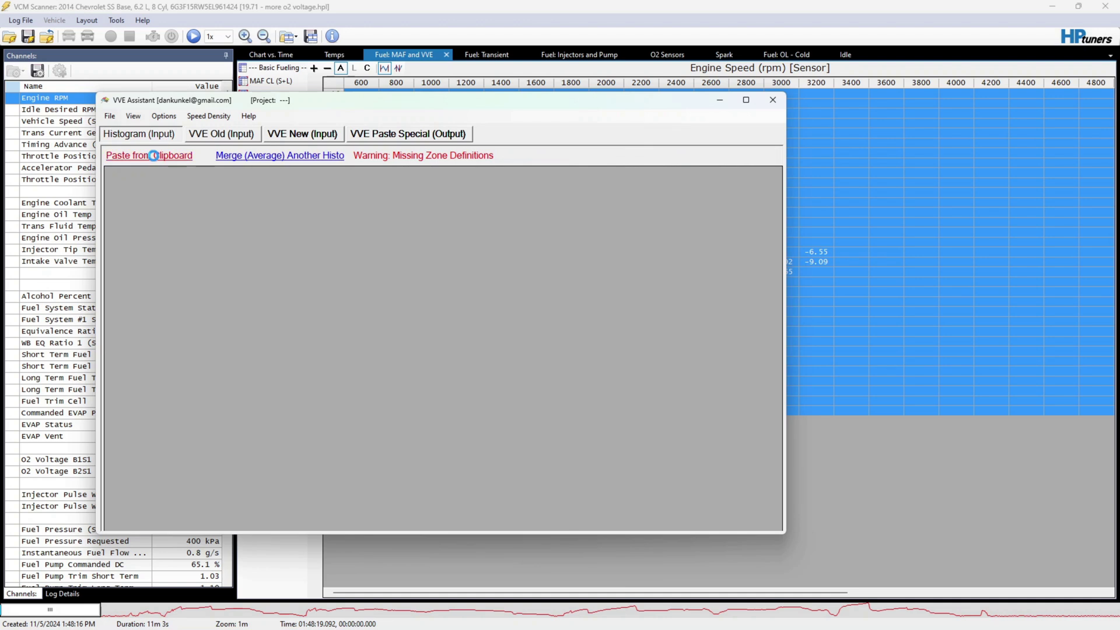
{"action": "left_click", "coordinate": [155, 158]}
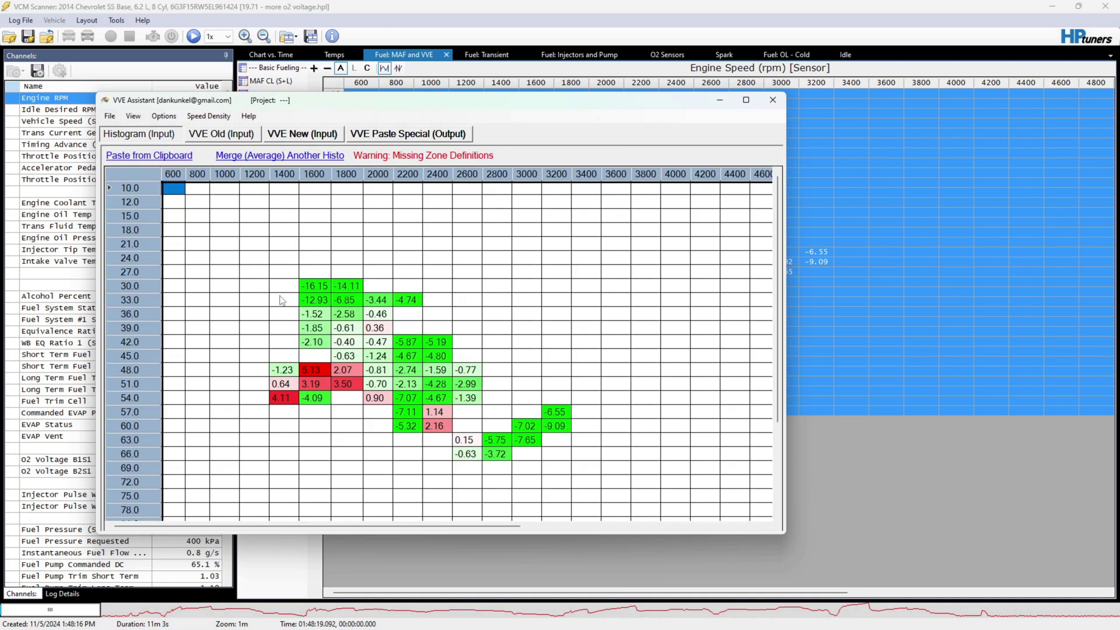
{"action": "left_click_drag", "start_coordinate": [227, 245], "coordinate": [408, 357]}
{"action": "scroll", "coordinate": [569, 392], "scroll_direction": "down", "scroll_amount": 3}
{"action": "scroll", "coordinate": [571, 394], "scroll_direction": "up", "scroll_amount": 3}
{"action": "left_click", "coordinate": [584, 344]}
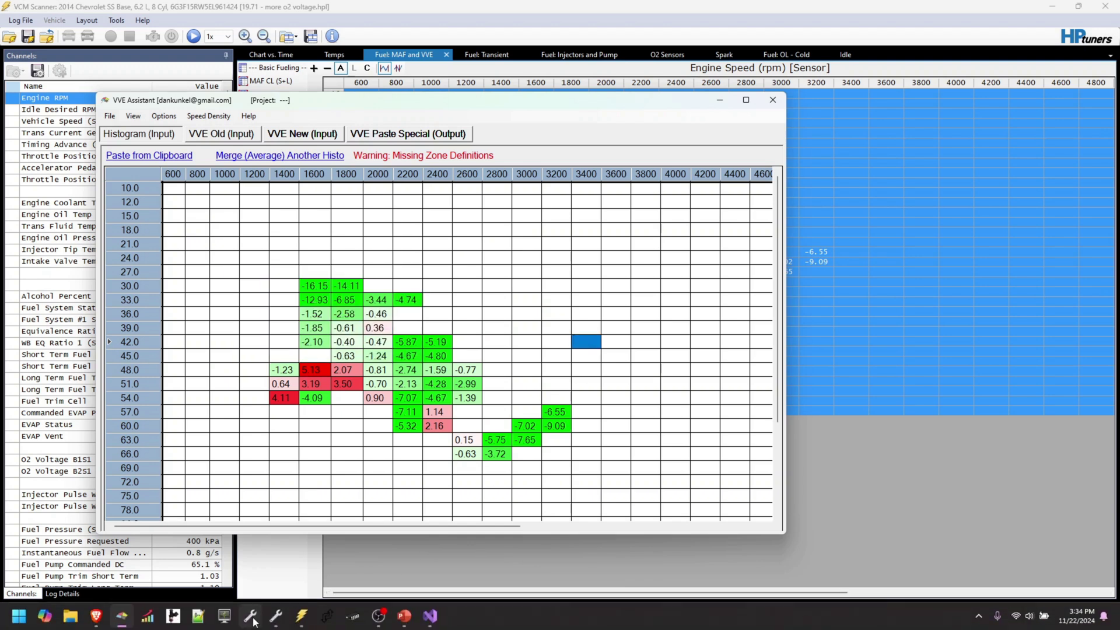
- Switch to VCM Editor, open the Main VE Normal IMRC Open table and copy all of it with its axes
{"action": "left_click", "coordinate": [276, 624]}
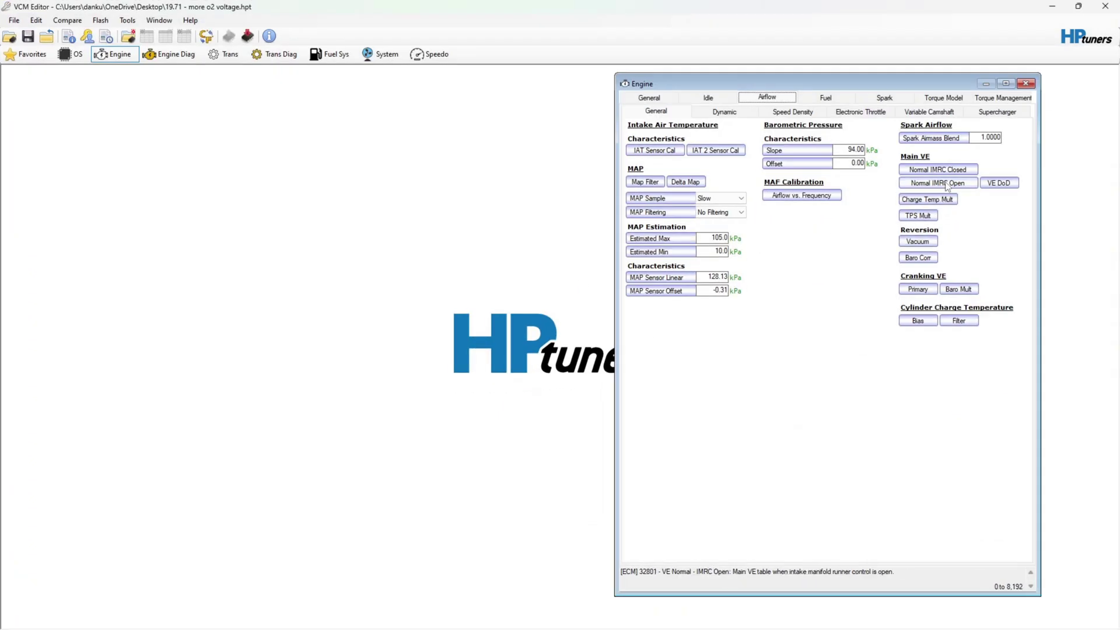
{"action": "left_click", "coordinate": [937, 183]}
{"action": "left_click", "coordinate": [287, 211]}
{"action": "right_click", "coordinate": [289, 211]}
{"action": "left_click", "coordinate": [320, 234]}
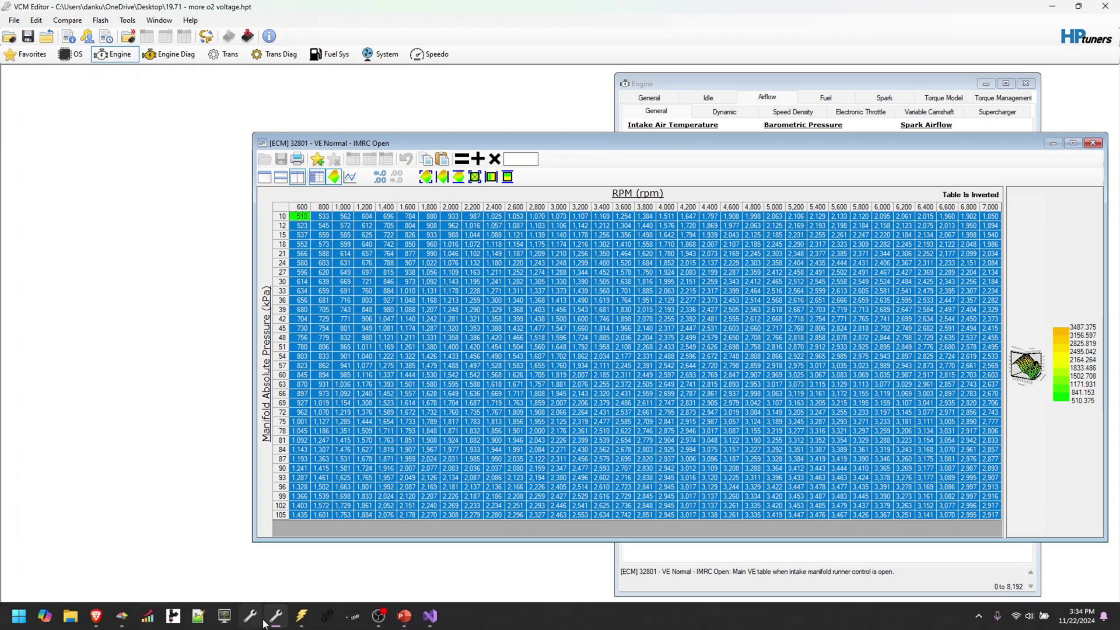
- Switch to VVE Assistant and paste the copied VE table into both the VVE Old and VVE New inputs
{"action": "left_click", "coordinate": [121, 615]}
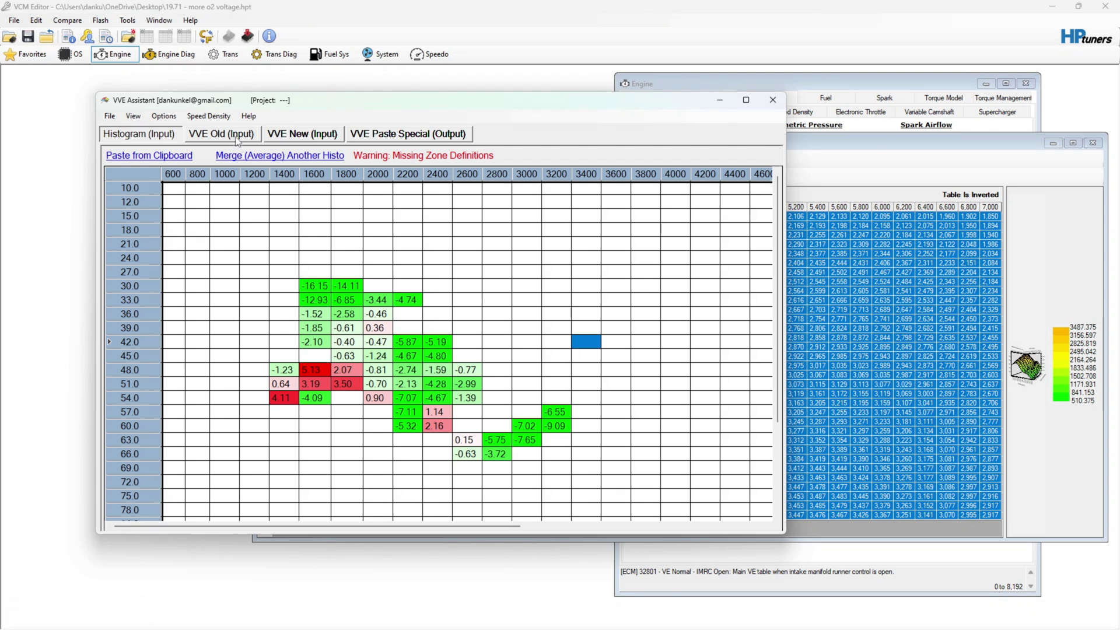
{"action": "left_click", "coordinate": [236, 137]}
{"action": "left_click", "coordinate": [167, 160]}
{"action": "left_click", "coordinate": [298, 134]}
{"action": "left_click", "coordinate": [176, 156]}
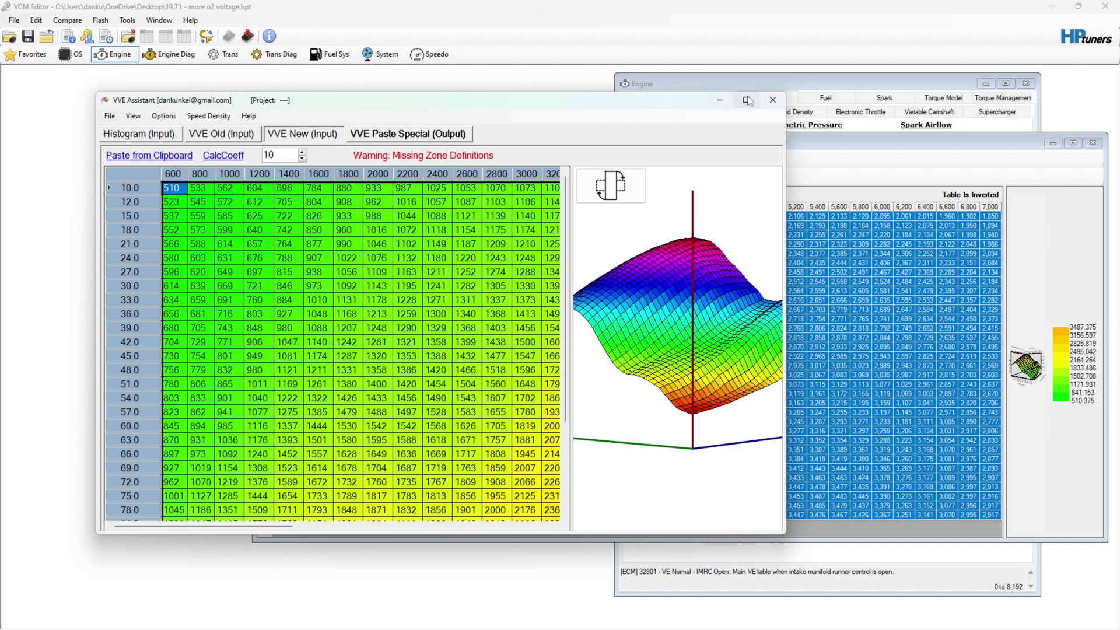
- Maximize VVE Assistant and compare the VVE Paste Special output with the histogram input
{"action": "left_click", "coordinate": [747, 101]}
{"action": "left_click", "coordinate": [308, 37]}
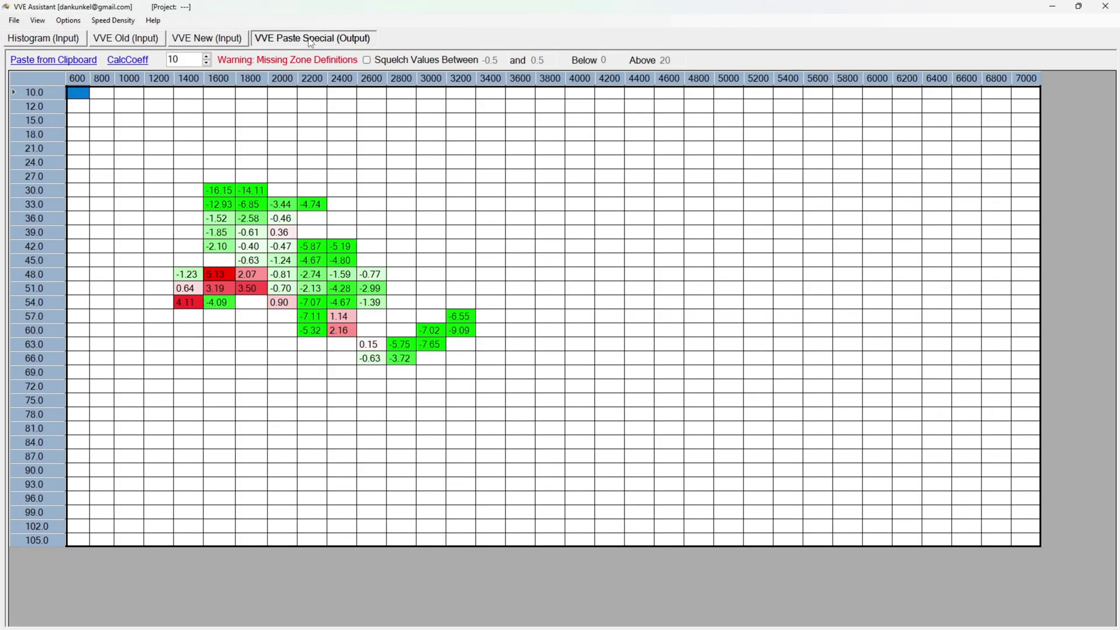
{"action": "left_click", "coordinate": [169, 175]}
{"action": "left_click_drag", "start_coordinate": [157, 148], "coordinate": [505, 397]}
{"action": "left_click", "coordinate": [66, 39]}
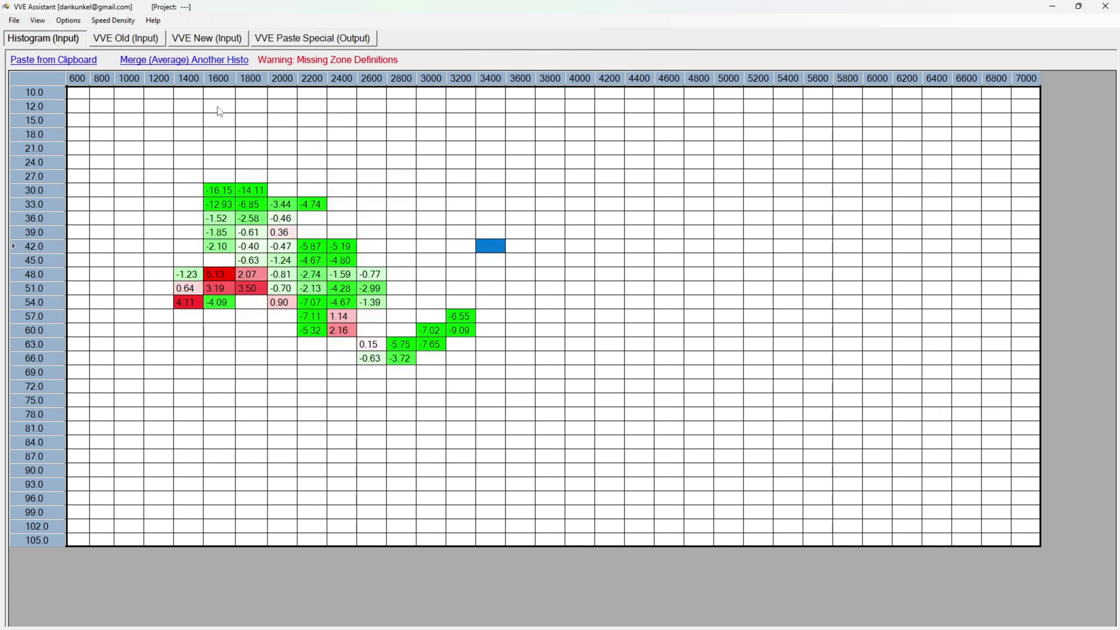
- Copy the whole grid of correction percentages from the VVE Paste Special output
{"action": "left_click", "coordinate": [313, 38]}
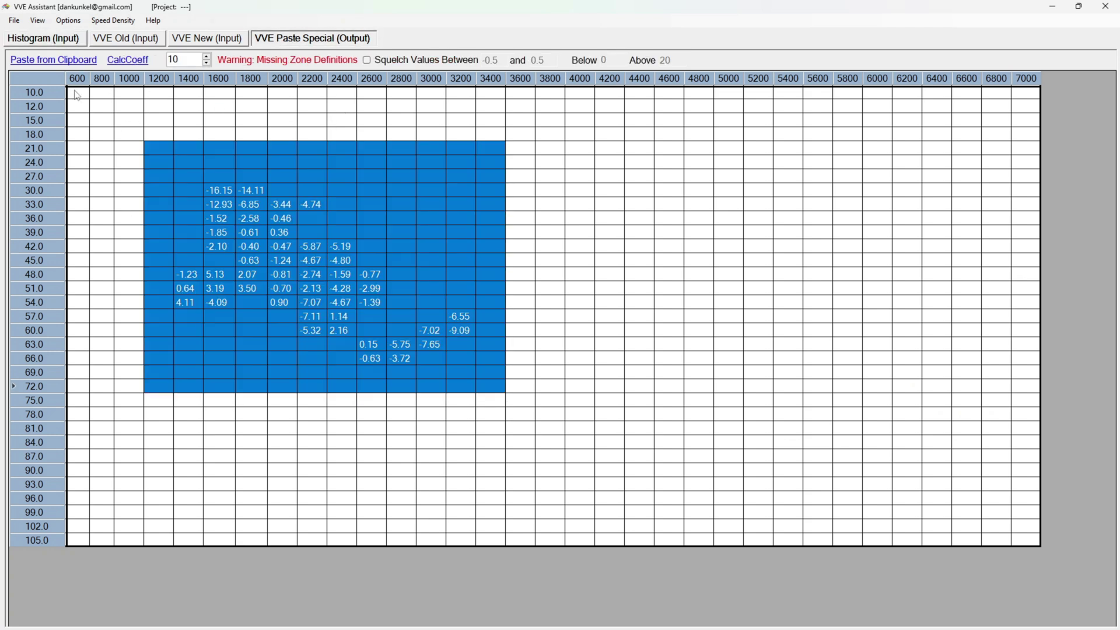
{"action": "left_click", "coordinate": [44, 80]}
{"action": "right_click", "coordinate": [103, 106]}
{"action": "left_click", "coordinate": [120, 112]}
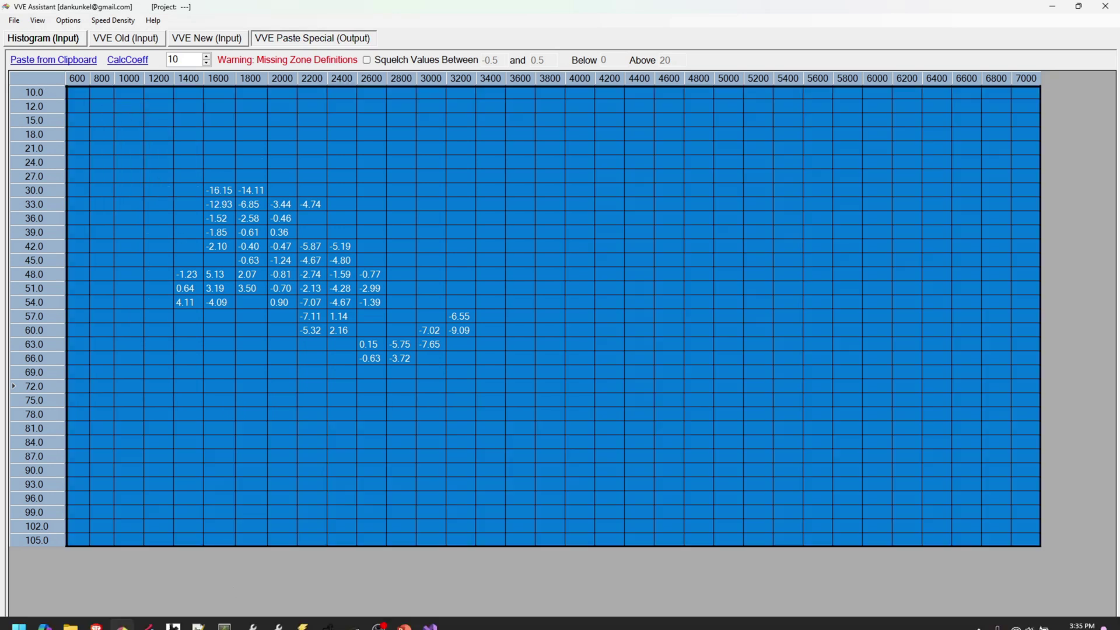
- Switch to VCM Editor, maximize the VE Normal IMRC Open table and enlarge its 3D graph
{"action": "left_click", "coordinate": [251, 622]}
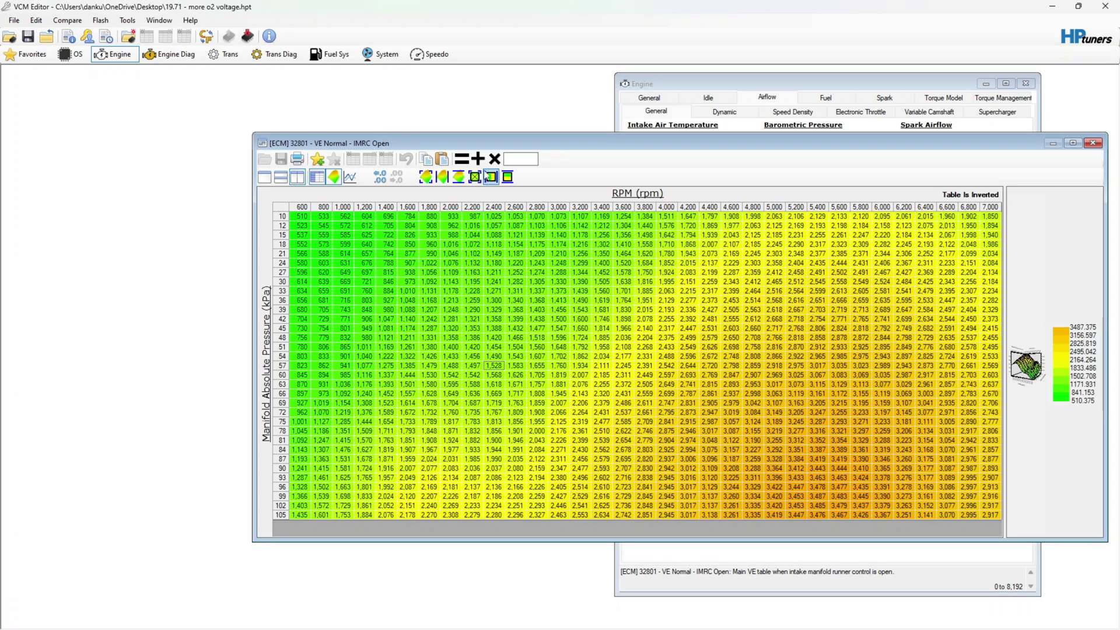
{"action": "double_click", "coordinate": [492, 141]}
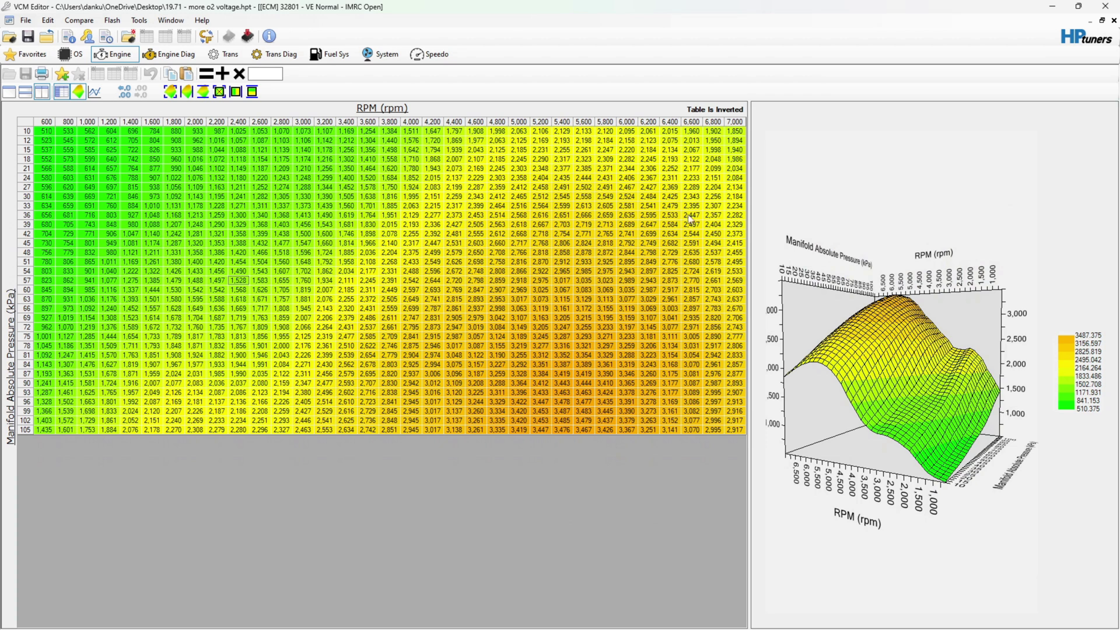
{"action": "left_click_drag", "start_coordinate": [750, 213], "coordinate": [304, 225]}
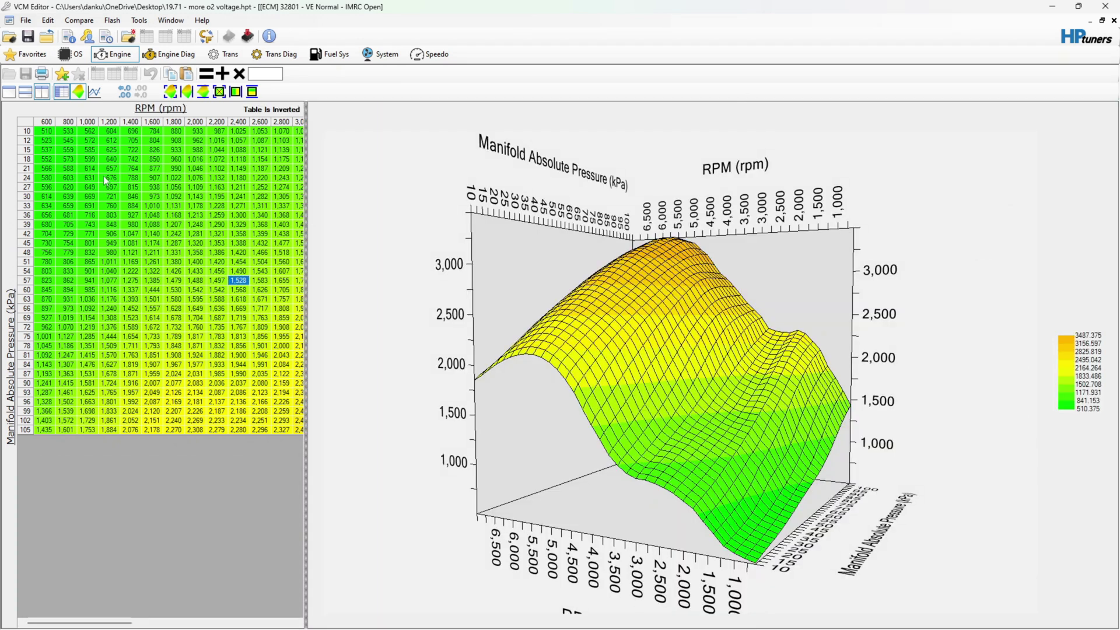
- Apply the copied corrections to the VE table with Paste Special Multiply by %, starting at its first cell
{"action": "left_click", "coordinate": [46, 134]}
{"action": "right_click", "coordinate": [47, 134]}
{"action": "mouse_move", "coordinate": [88, 180]}
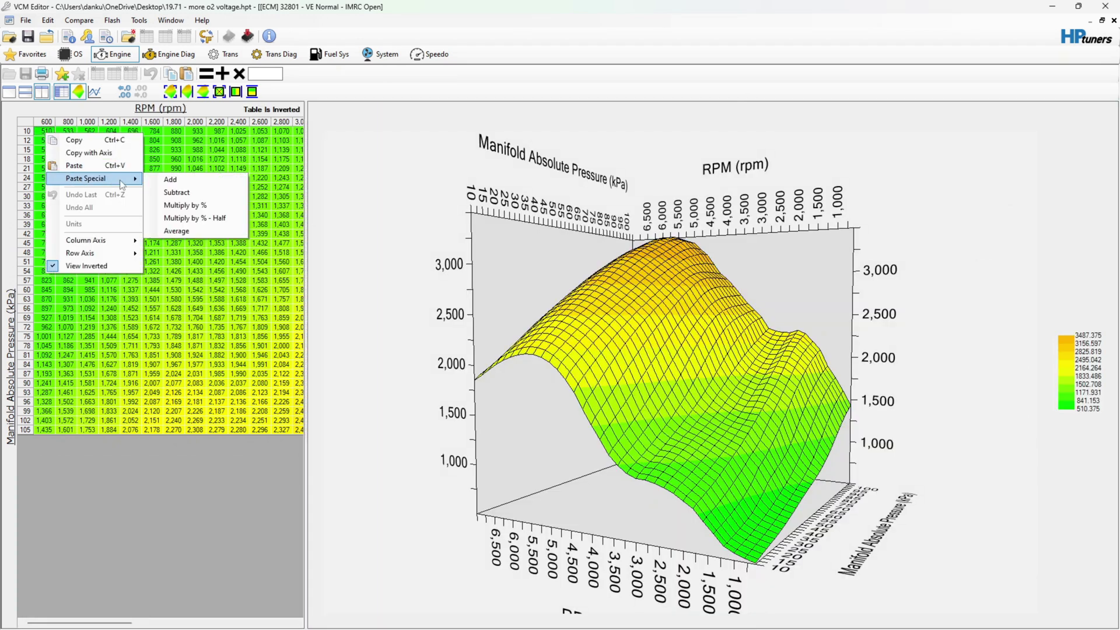
{"action": "left_click", "coordinate": [205, 210]}
{"action": "left_click_drag", "start_coordinate": [776, 407], "coordinate": [723, 416]}
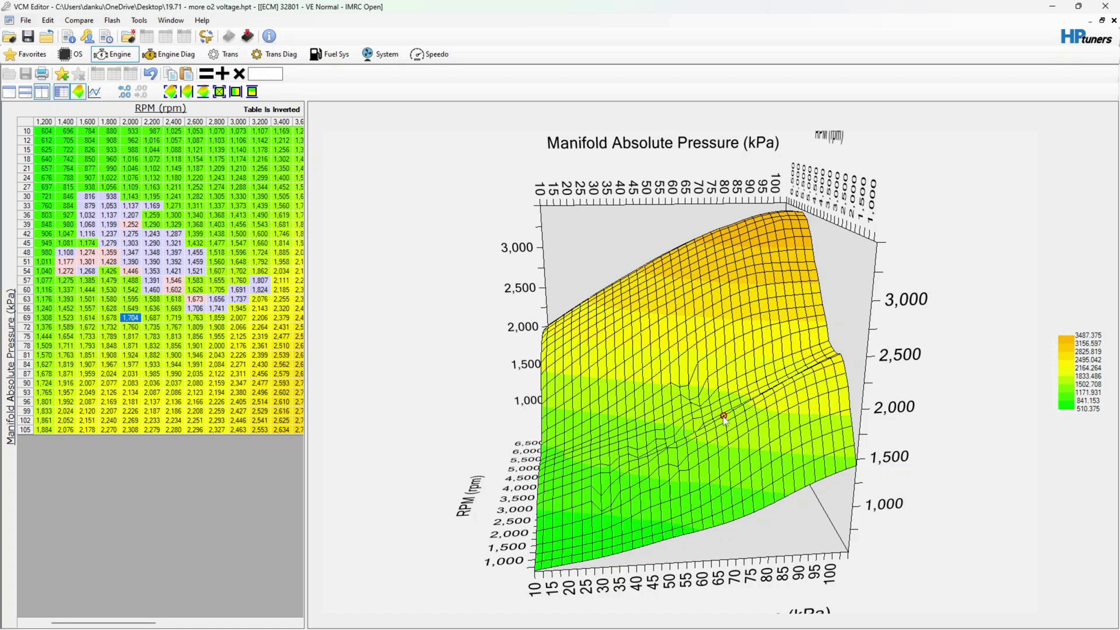
{"action": "left_click_drag", "start_coordinate": [721, 419], "coordinate": [720, 428]}
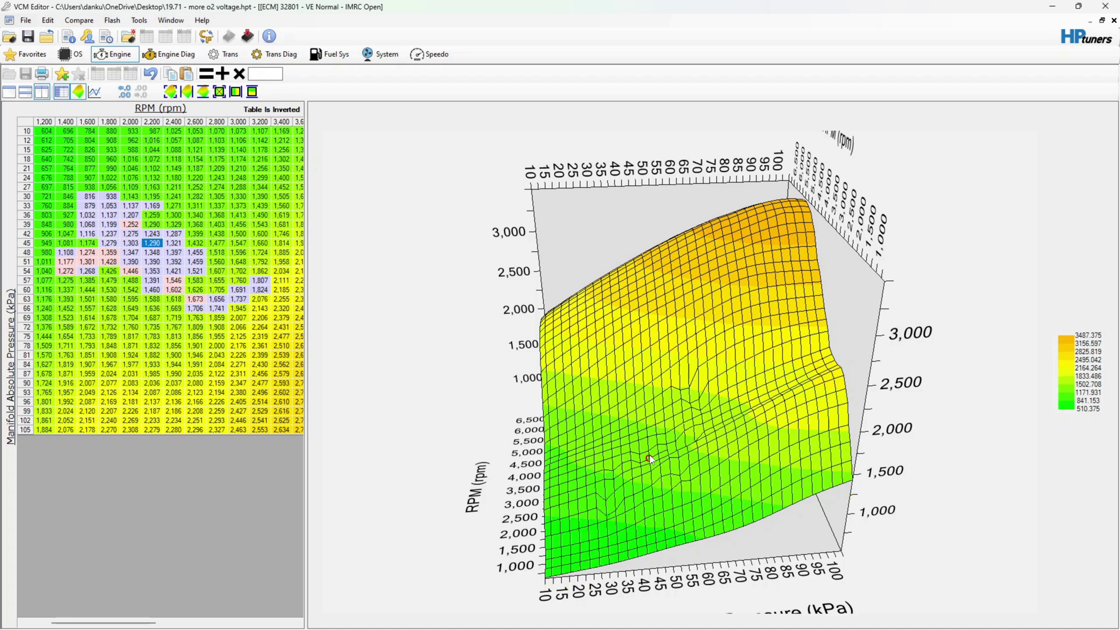
- Copy the corrected VE table with its axes and paste it into VVE Assistant's Paste Special output to check the differences
{"action": "left_click", "coordinate": [32, 127]}
{"action": "right_click", "coordinate": [32, 127]}
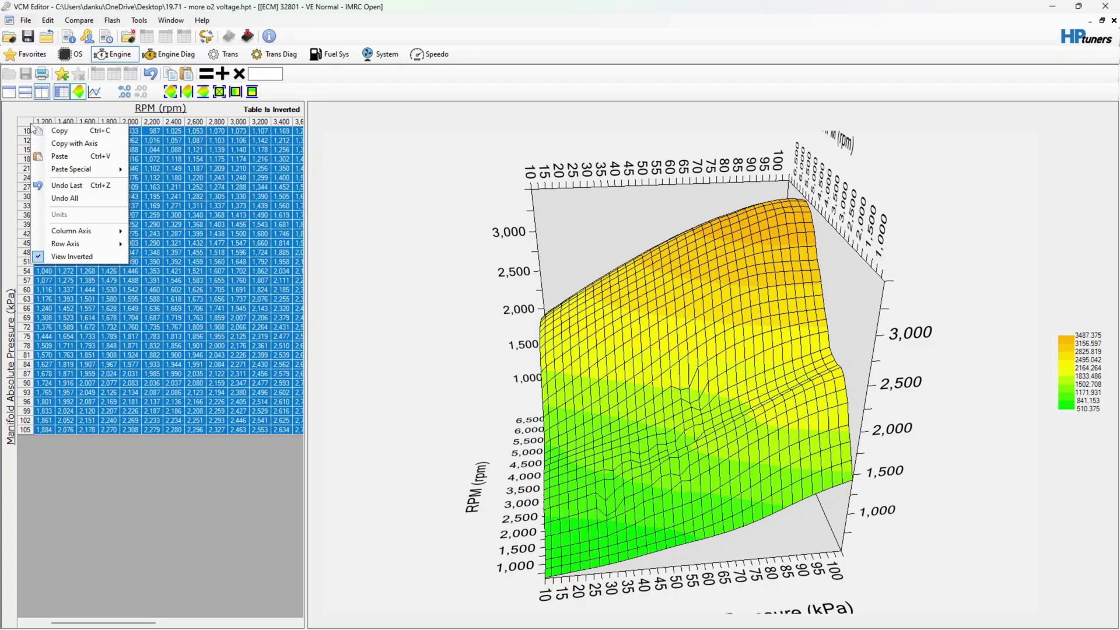
{"action": "left_click", "coordinate": [91, 146]}
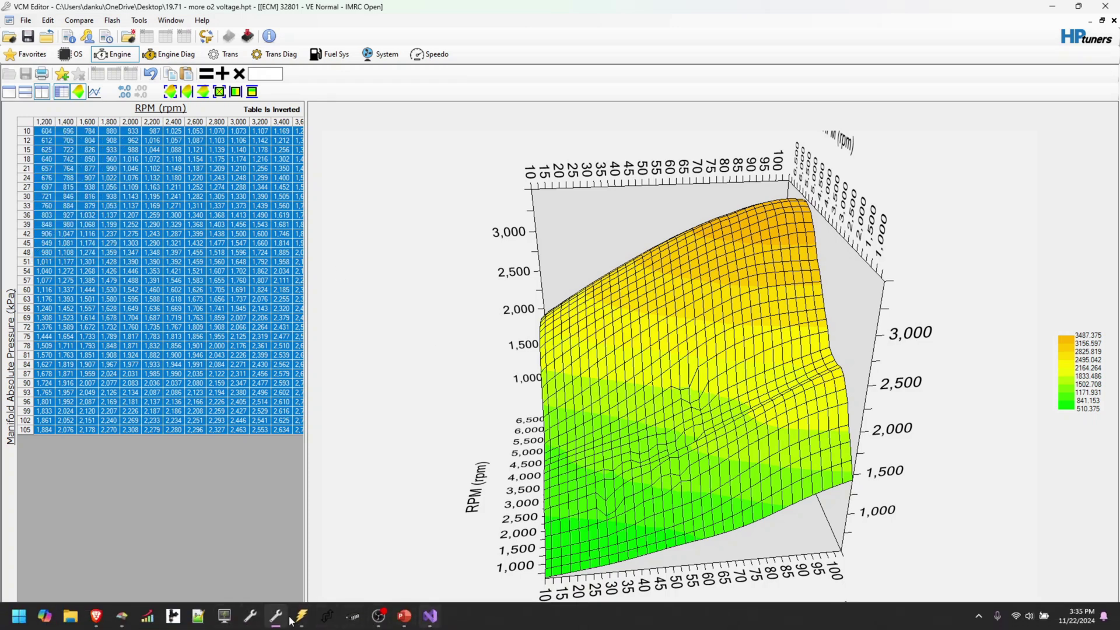
{"action": "left_click", "coordinate": [121, 616]}
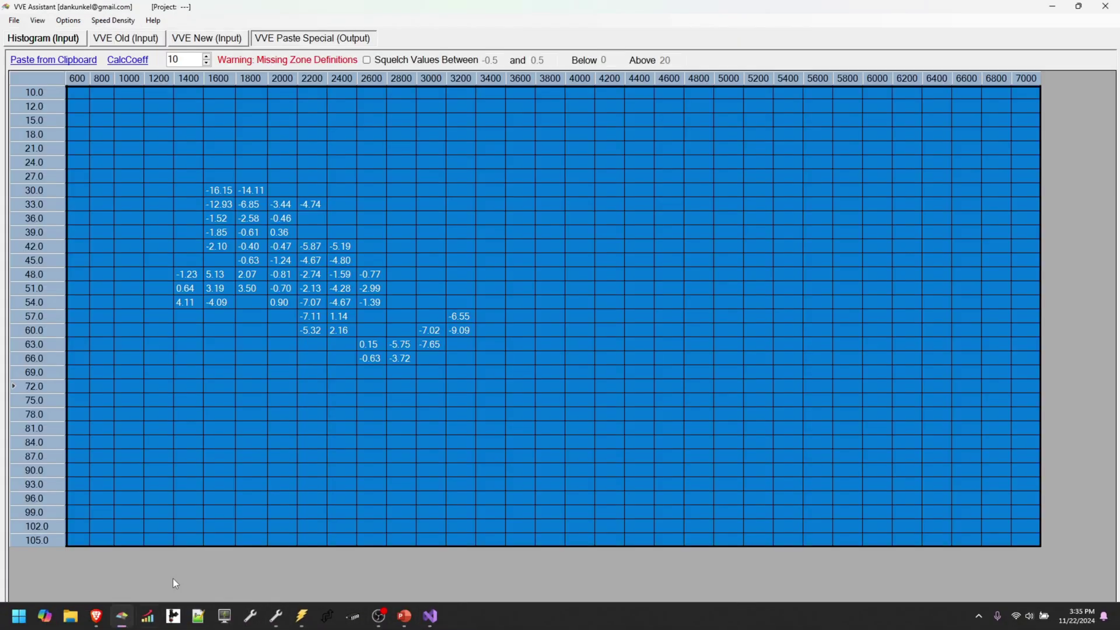
{"action": "left_click", "coordinate": [76, 63]}
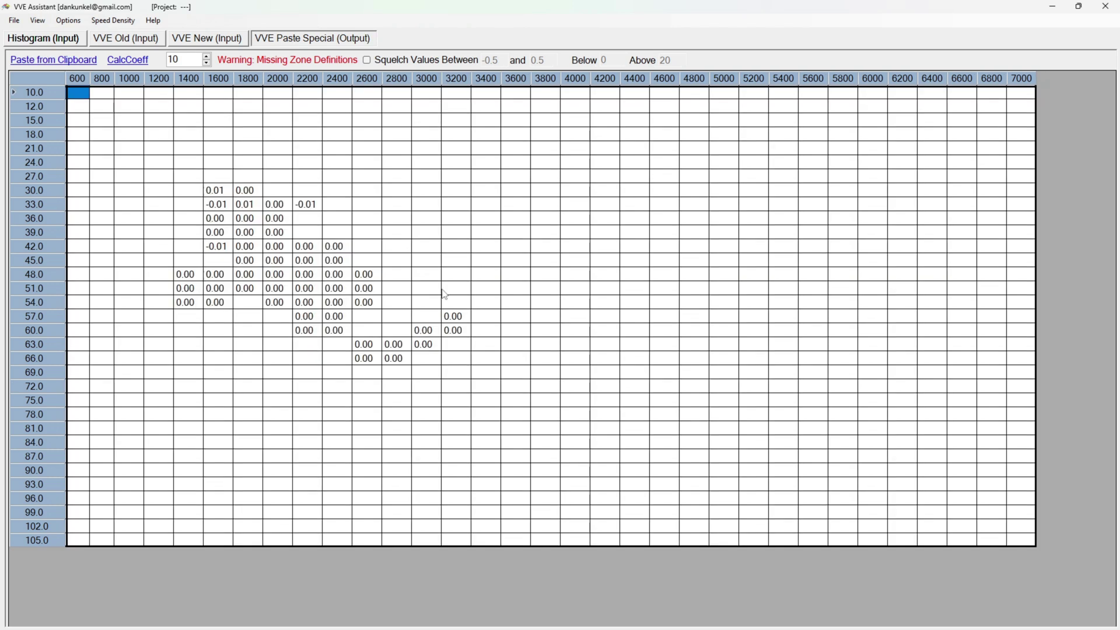
{"action": "left_click", "coordinate": [312, 207]}
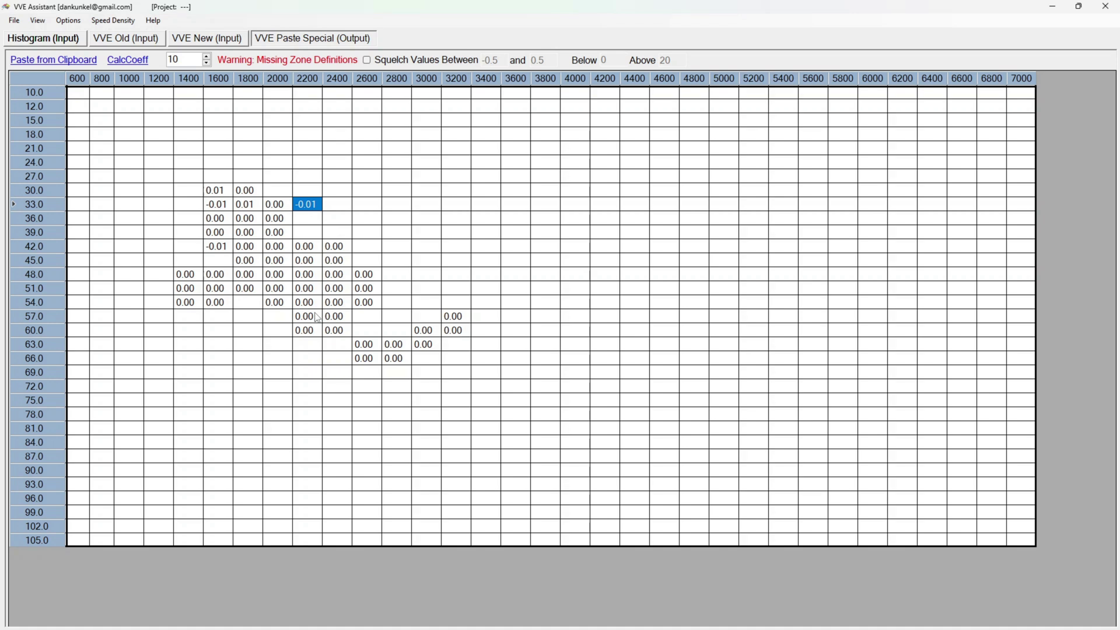
- Switch to VCM Editor and examine the corrected VE surface's dips and ridges in the 3D graph
{"action": "mouse_move", "coordinate": [373, 624]}
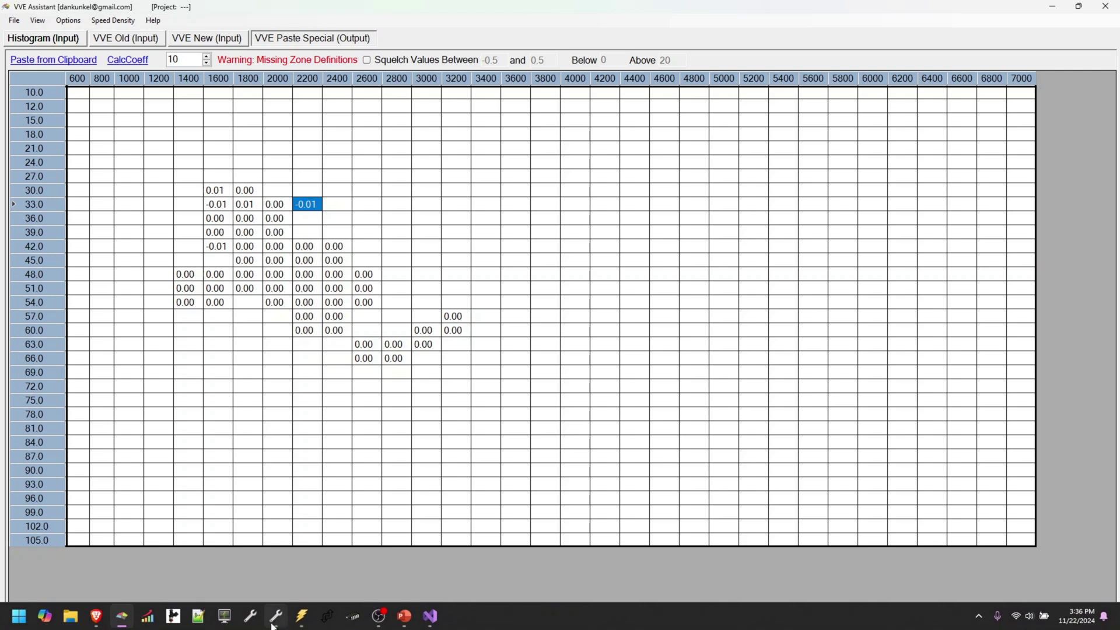
{"action": "left_click", "coordinate": [278, 616]}
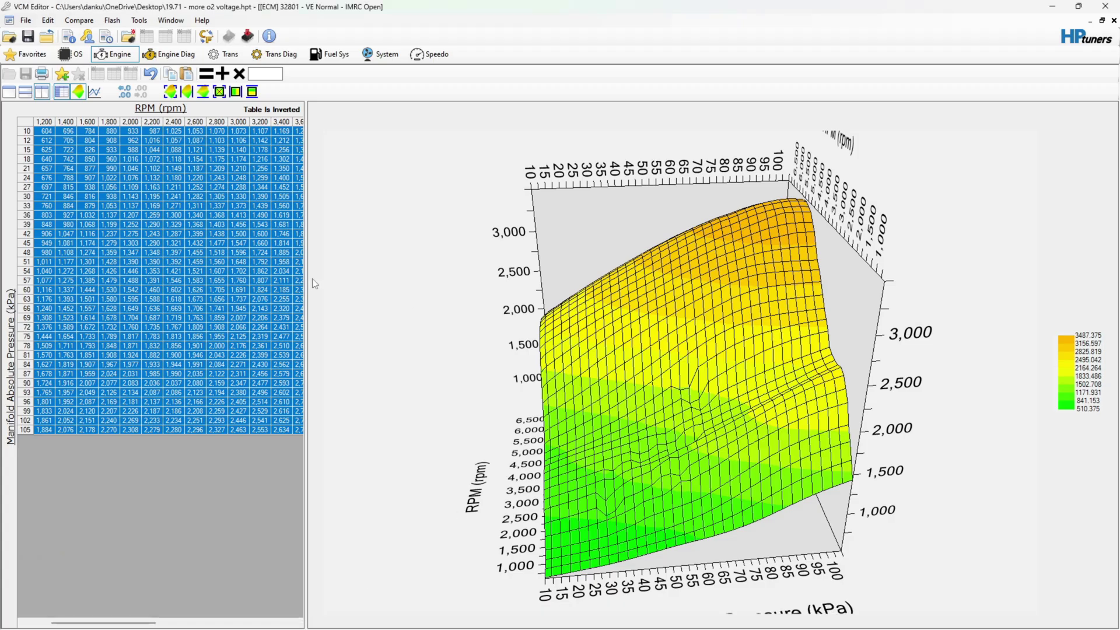
{"action": "left_click", "coordinate": [252, 257]}
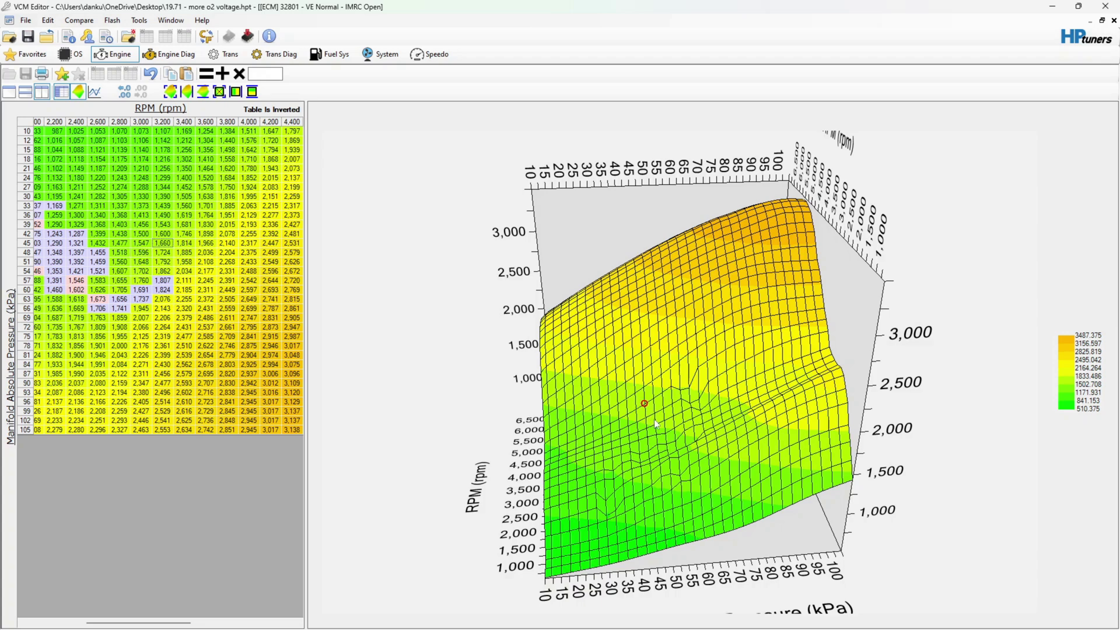
{"action": "scroll", "coordinate": [696, 444], "scroll_direction": "up", "scroll_amount": 6}
{"action": "left_click_drag", "start_coordinate": [709, 457], "coordinate": [736, 445]}
{"action": "scroll", "coordinate": [699, 467], "scroll_direction": "down", "scroll_amount": 8}
{"action": "scroll", "coordinate": [689, 519], "scroll_direction": "up", "scroll_amount": 6}
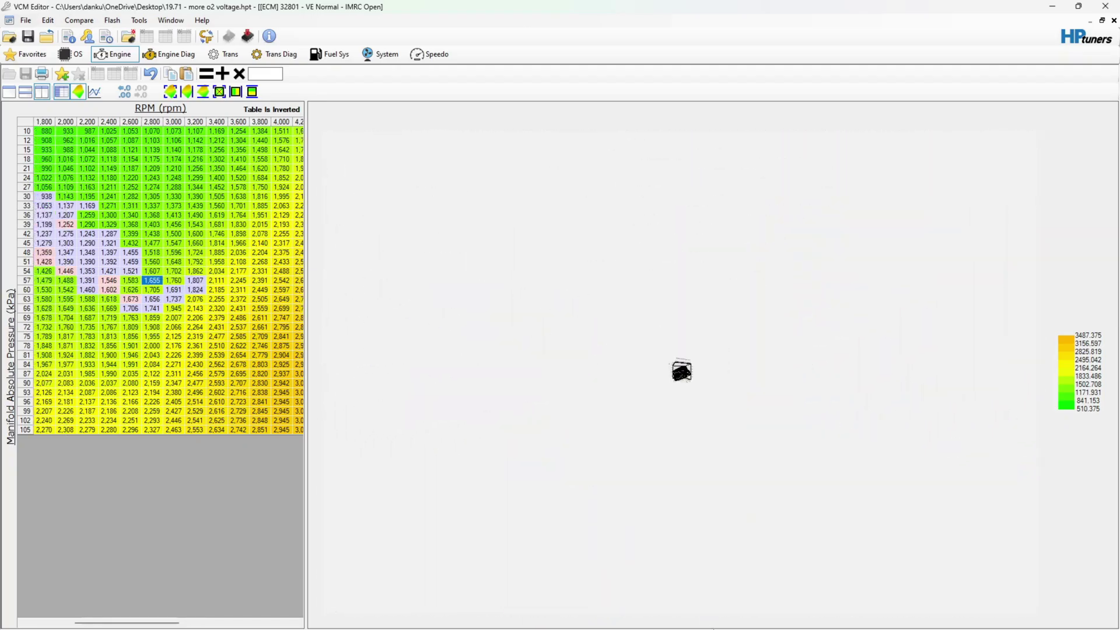
{"action": "scroll", "coordinate": [696, 460], "scroll_direction": "up", "scroll_amount": 3}
{"action": "scroll", "coordinate": [701, 434], "scroll_direction": "down", "scroll_amount": 1}
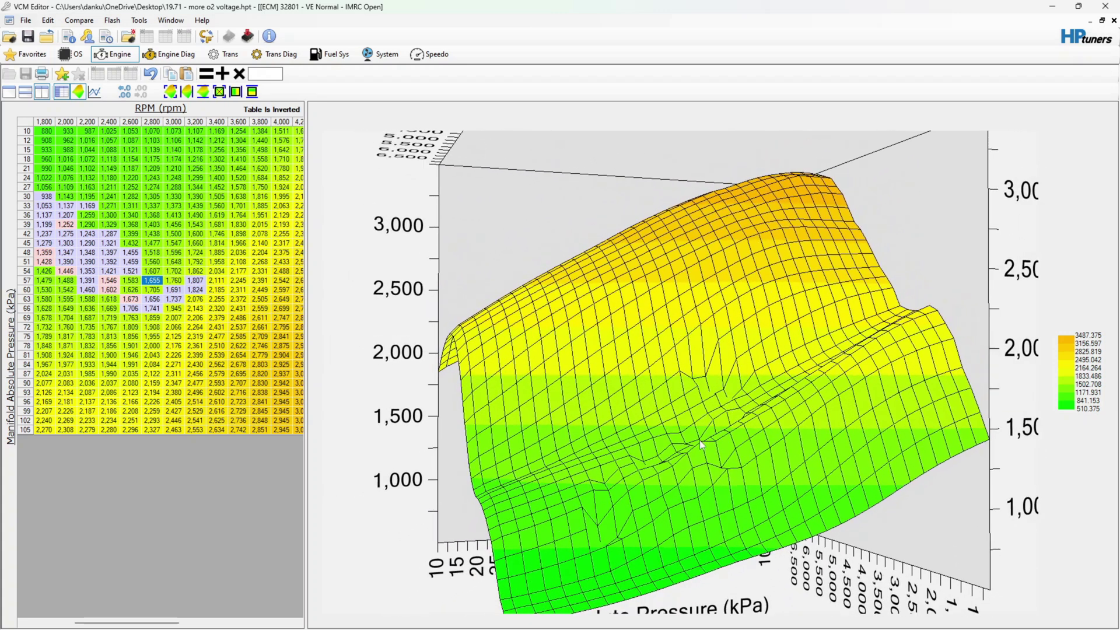
- Hand-smooth the VE surface's 3D points around 33 to 48 kPa at 2,200 to 2,400 rpm
{"action": "mouse_move", "coordinate": [707, 448]}
{"action": "left_mouse_down"}
{"action": "mouse_move", "coordinate": [692, 442]}
{"action": "mouse_move", "coordinate": [610, 507]}
{"action": "mouse_move", "coordinate": [579, 507]}
{"action": "left_mouse_up"}
{"action": "left_click", "coordinate": [608, 502]}
{"action": "left_click_drag", "start_coordinate": [655, 481], "coordinate": [656, 486]}
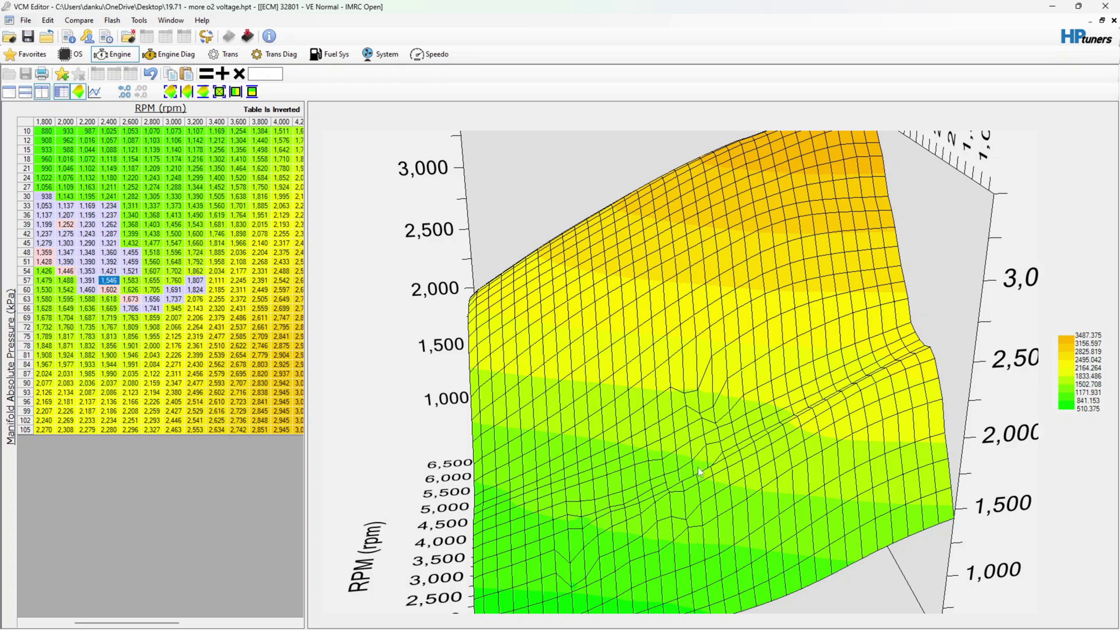
- Hand-smooth the VE surface's 3D points around 51 to 66 kPa between 2,200 and 3,200 rpm
{"action": "left_click", "coordinate": [718, 455]}
{"action": "mouse_move", "coordinate": [717, 457]}
{"action": "left_mouse_down"}
{"action": "mouse_move", "coordinate": [675, 434]}
{"action": "mouse_move", "coordinate": [657, 402]}
{"action": "left_mouse_up"}
{"action": "mouse_move", "coordinate": [647, 397]}
{"action": "left_mouse_down"}
{"action": "mouse_move", "coordinate": [692, 391]}
{"action": "mouse_move", "coordinate": [681, 396]}
{"action": "mouse_move", "coordinate": [703, 424]}
{"action": "mouse_move", "coordinate": [716, 417]}
{"action": "left_mouse_up"}
{"action": "left_click", "coordinate": [702, 405]}
{"action": "left_click", "coordinate": [703, 431]}
{"action": "left_click_drag", "start_coordinate": [689, 433], "coordinate": [691, 428]}
{"action": "mouse_move", "coordinate": [719, 489]}
{"action": "left_mouse_down"}
{"action": "mouse_move", "coordinate": [746, 471]}
{"action": "mouse_move", "coordinate": [733, 478]}
{"action": "left_mouse_up"}
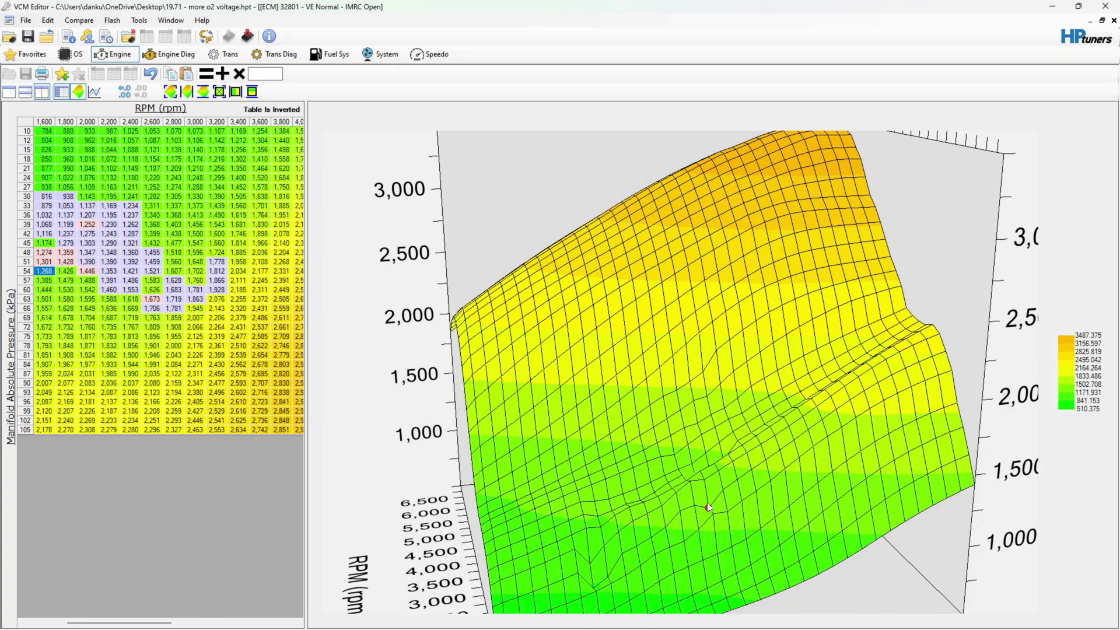
- Raise the low 3D points of the VE surface at 1,400 to 1,800 rpm around 30 kPa and 54 to 60 kPa
{"action": "left_click", "coordinate": [739, 501]}
{"action": "left_click_drag", "start_coordinate": [736, 497], "coordinate": [756, 495]}
{"action": "mouse_move", "coordinate": [701, 547]}
{"action": "left_mouse_down"}
{"action": "mouse_move", "coordinate": [614, 548]}
{"action": "mouse_move", "coordinate": [667, 534]}
{"action": "mouse_move", "coordinate": [653, 537]}
{"action": "left_mouse_up"}
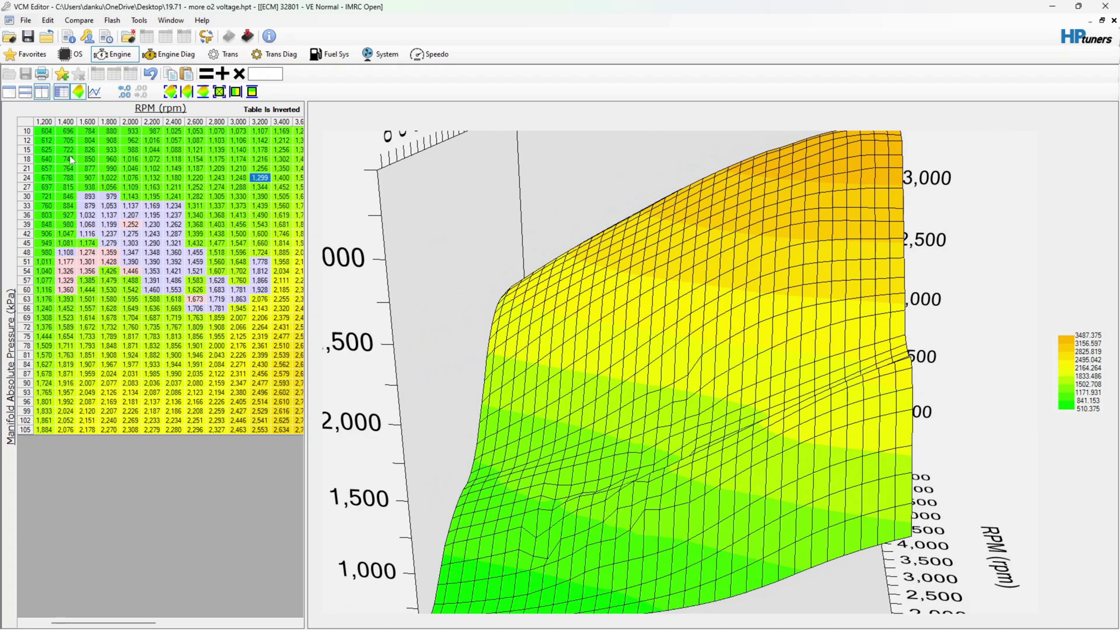
- Smooth the 1,400 to 3,200 rpm columns of the VE table vertically along the manifold pressure axis and inspect the surface
{"action": "left_click_drag", "start_coordinate": [64, 123], "coordinate": [259, 123]}
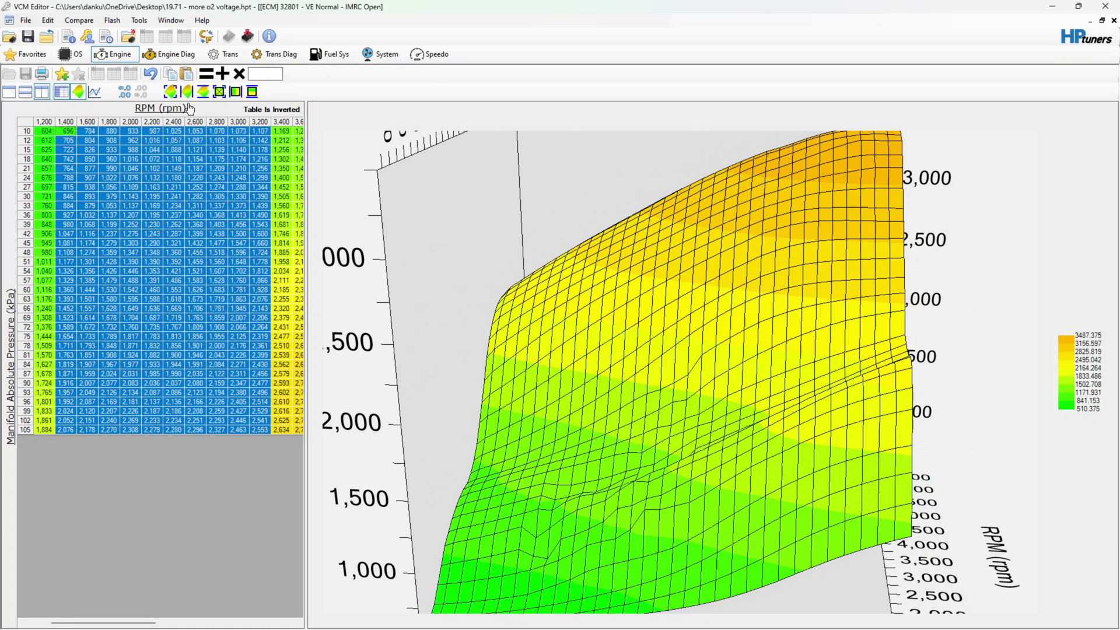
{"action": "left_click", "coordinate": [203, 92]}
{"action": "left_click", "coordinate": [205, 95]}
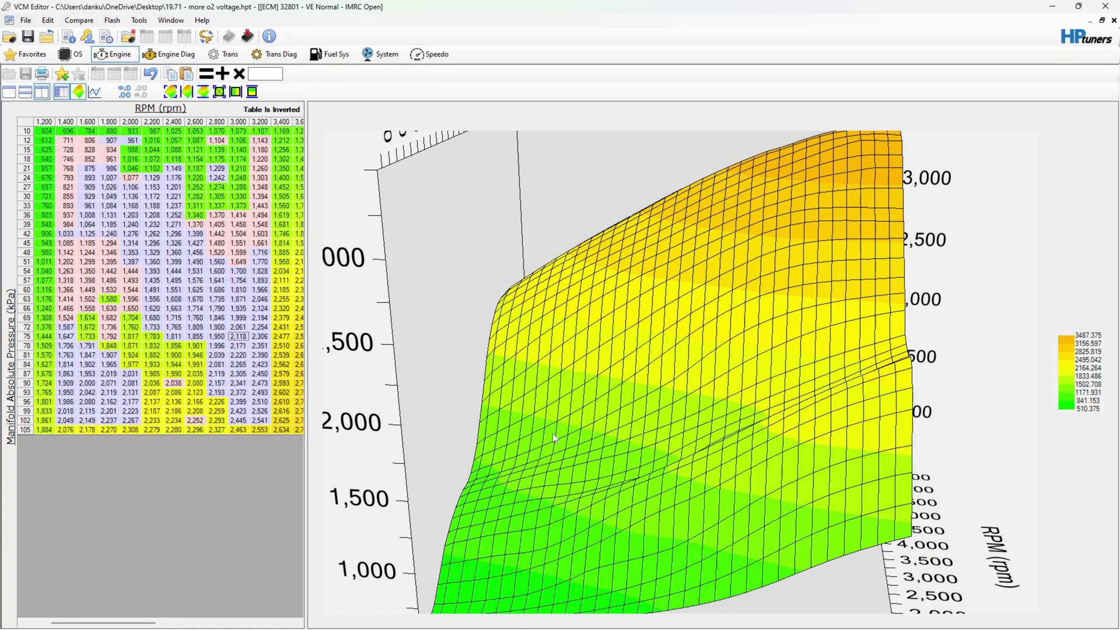
{"action": "left_click_drag", "start_coordinate": [612, 450], "coordinate": [723, 439]}
{"action": "left_click", "coordinate": [724, 438]}
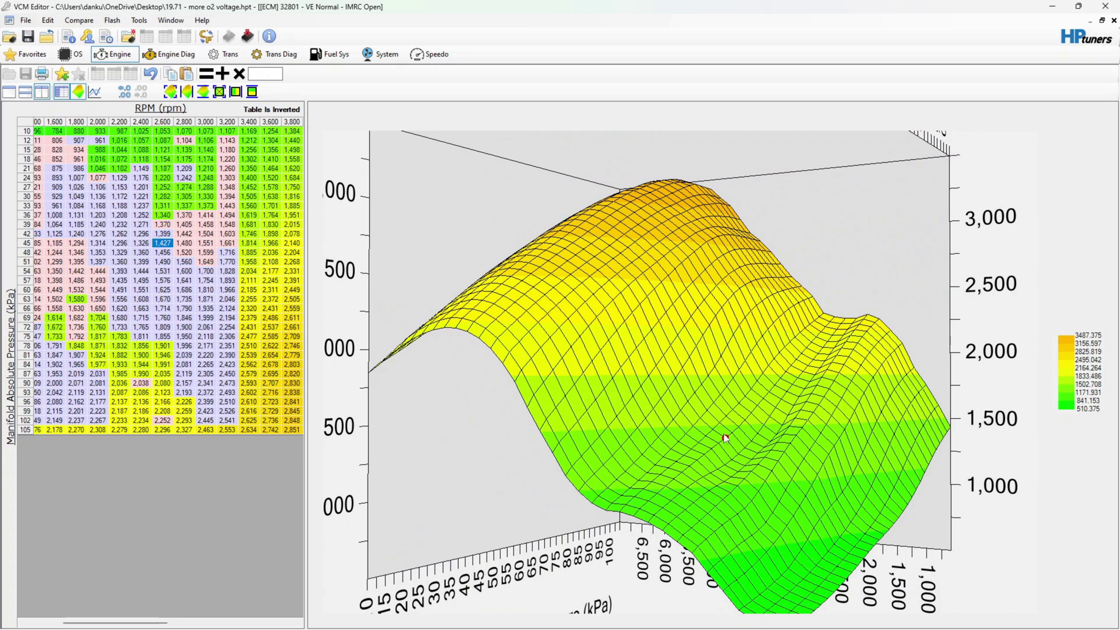
- Copy the entire VE table with its axes and paste it into VVE Assistant's histogram input
{"action": "left_click", "coordinate": [408, 344]}
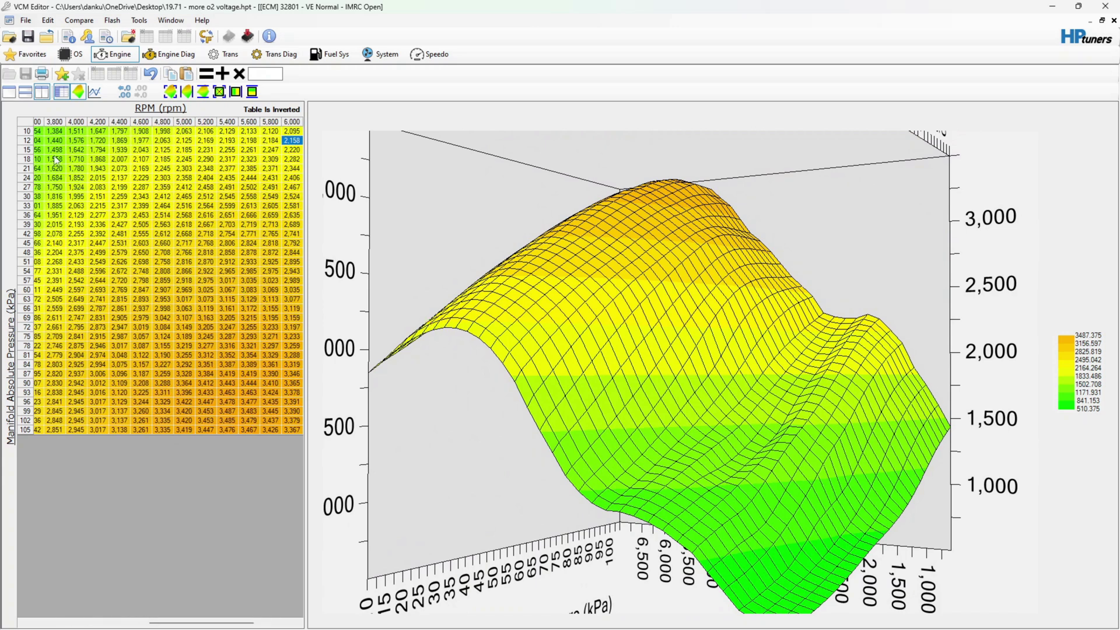
{"action": "left_click", "coordinate": [27, 126]}
{"action": "right_click", "coordinate": [29, 123]}
{"action": "left_click", "coordinate": [49, 142]}
{"action": "left_click", "coordinate": [149, 617]}
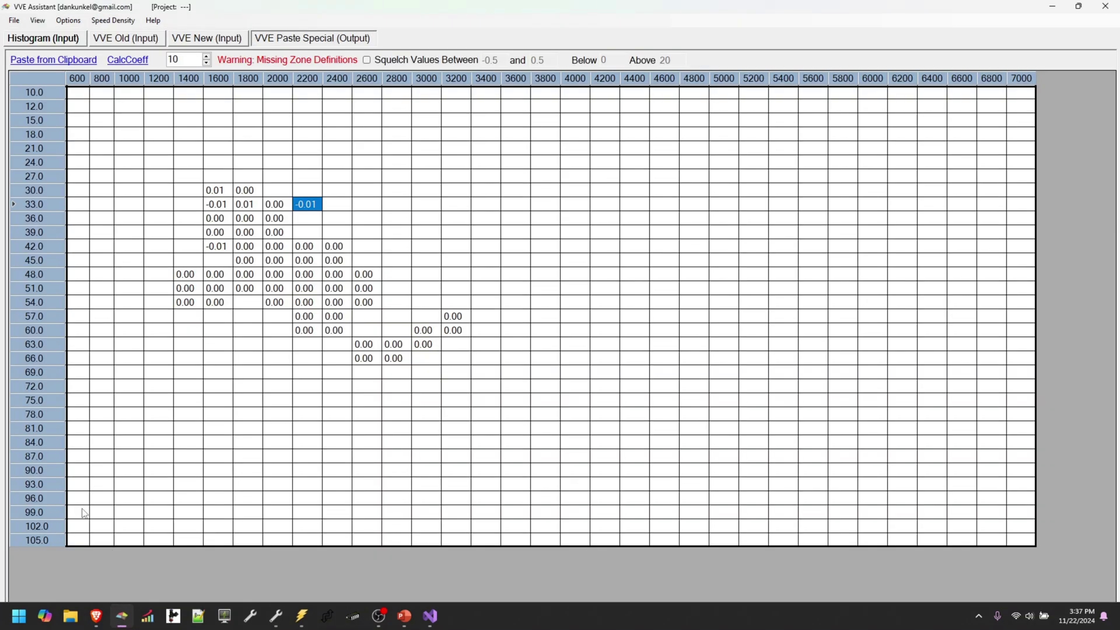
{"action": "left_click", "coordinate": [76, 60]}
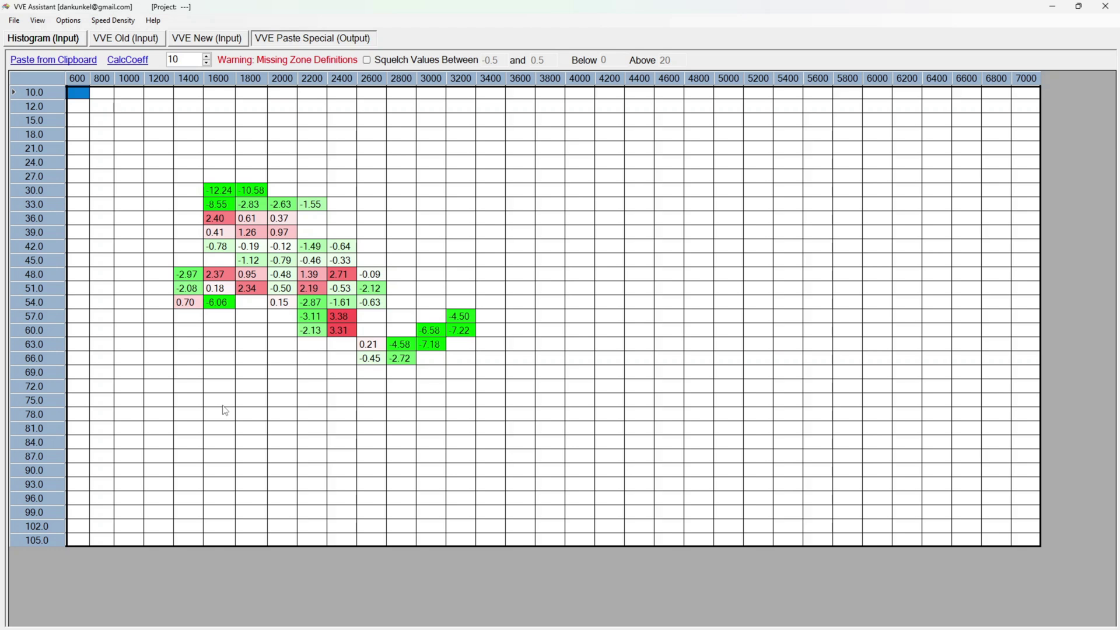
- Copy the whole error grid and apply it to the VCM Editor VE table from 600 rpm, 10 kPa using Multiply by %
{"action": "left_click", "coordinate": [39, 77]}
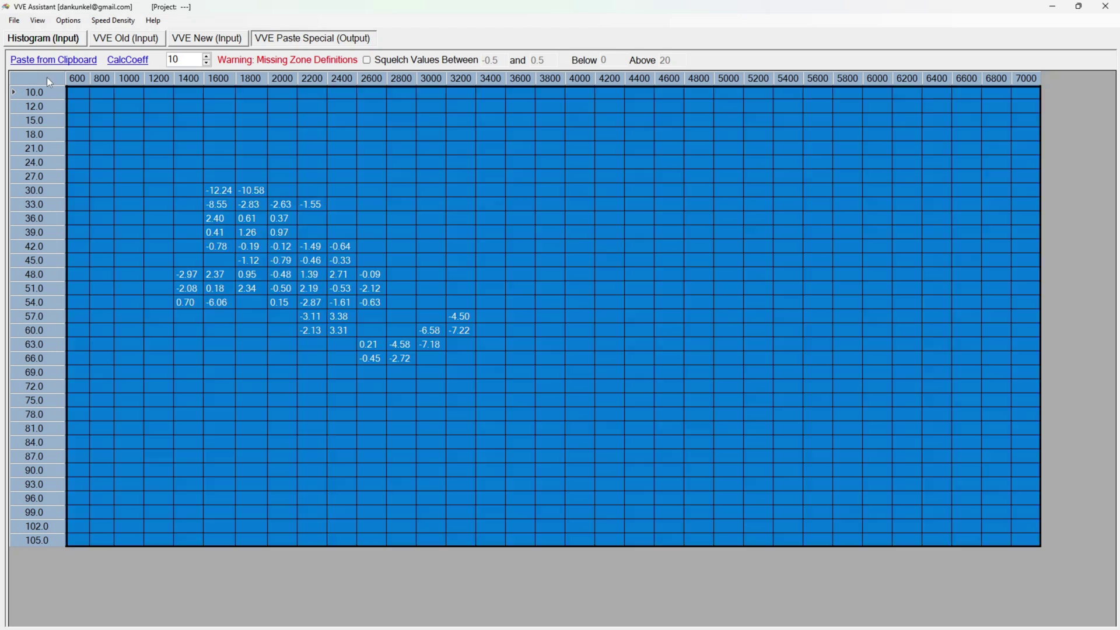
{"action": "right_click", "coordinate": [165, 135]}
{"action": "left_click", "coordinate": [194, 144]}
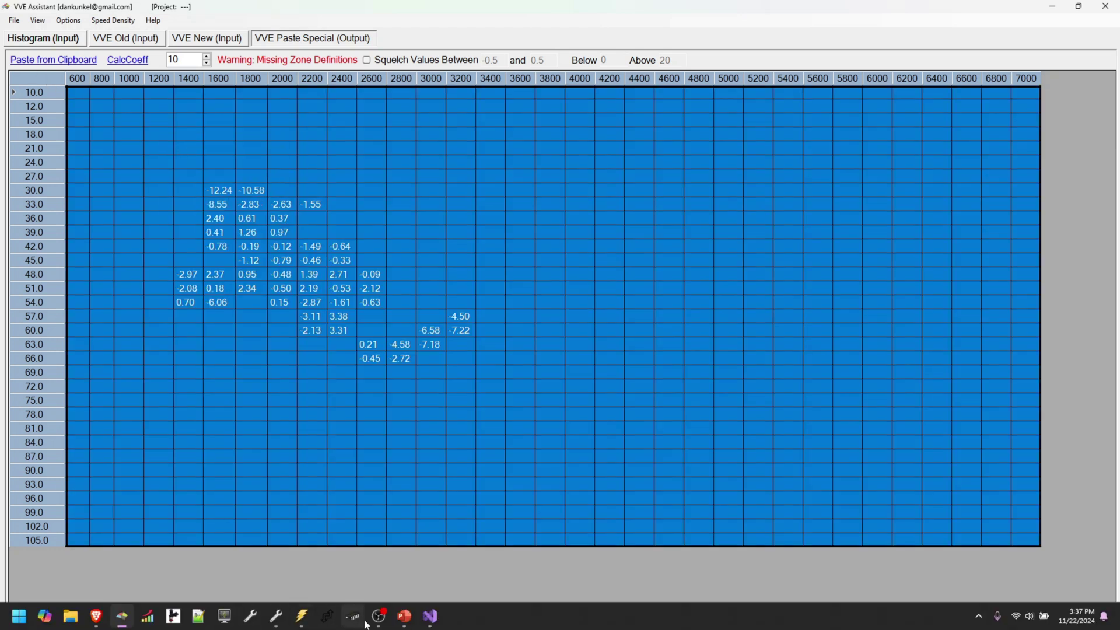
{"action": "left_click", "coordinate": [274, 617]}
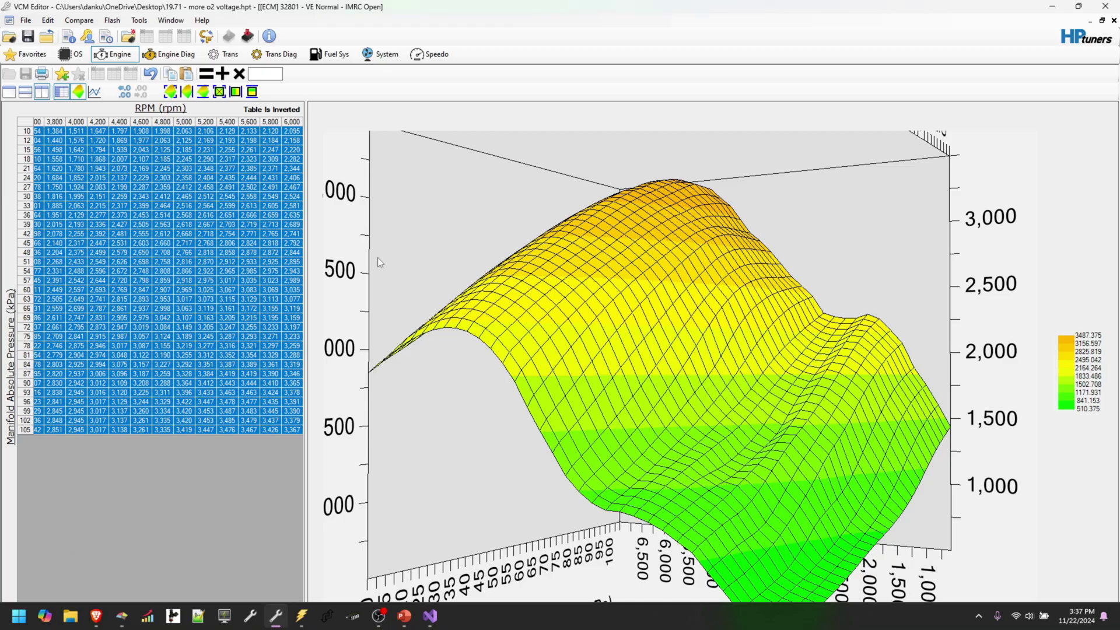
{"action": "left_click_drag", "start_coordinate": [119, 180], "coordinate": [59, 126]}
{"action": "left_click", "coordinate": [42, 135]}
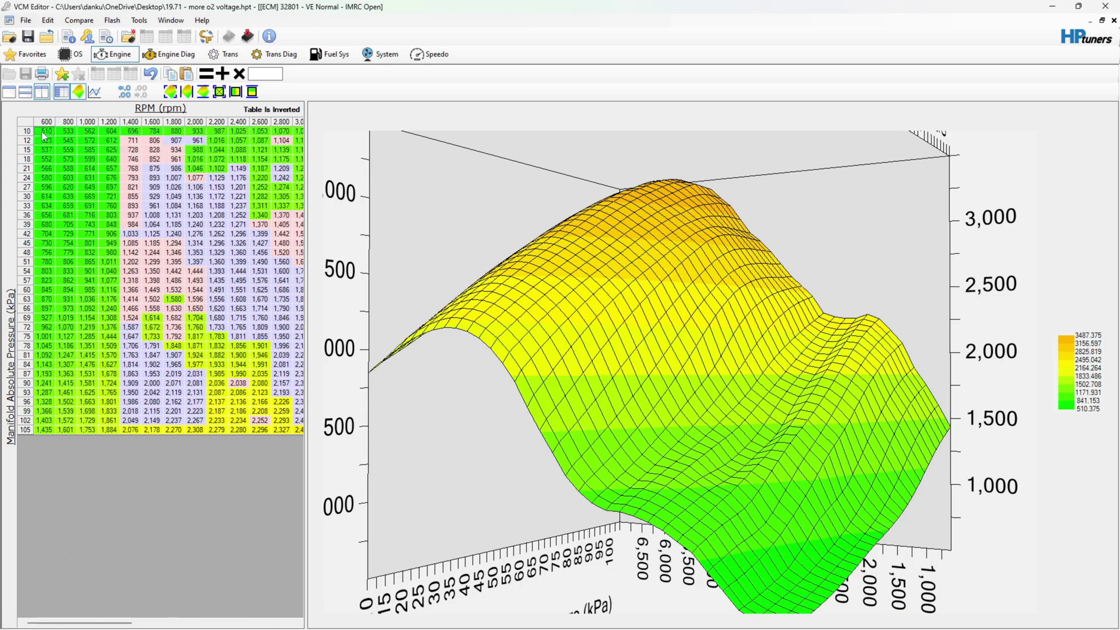
{"action": "right_click", "coordinate": [42, 135]}
{"action": "mouse_move", "coordinate": [88, 176]}
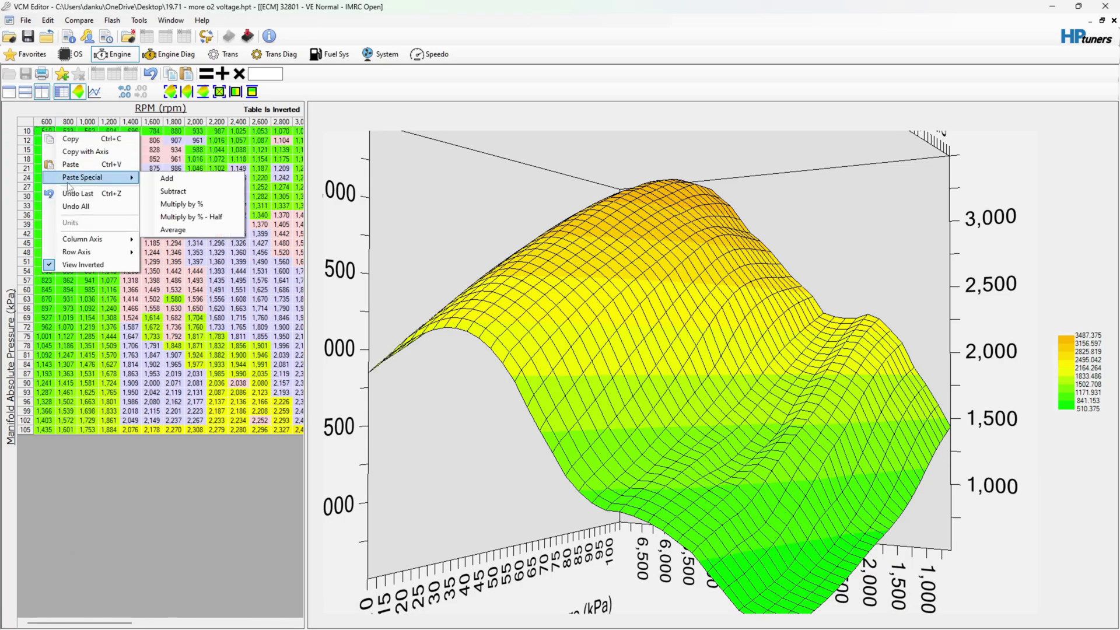
{"action": "left_click", "coordinate": [185, 205]}
- Hand-smooth the VE surface's 3D points between 1,600 and 3,200 rpm around 48 to 66 kPa
{"action": "left_click_drag", "start_coordinate": [642, 386], "coordinate": [556, 418]}
{"action": "mouse_move", "coordinate": [651, 398]}
{"action": "left_mouse_down"}
{"action": "mouse_move", "coordinate": [685, 385]}
{"action": "mouse_move", "coordinate": [684, 410]}
{"action": "mouse_move", "coordinate": [694, 408]}
{"action": "mouse_move", "coordinate": [657, 416]}
{"action": "left_mouse_up"}
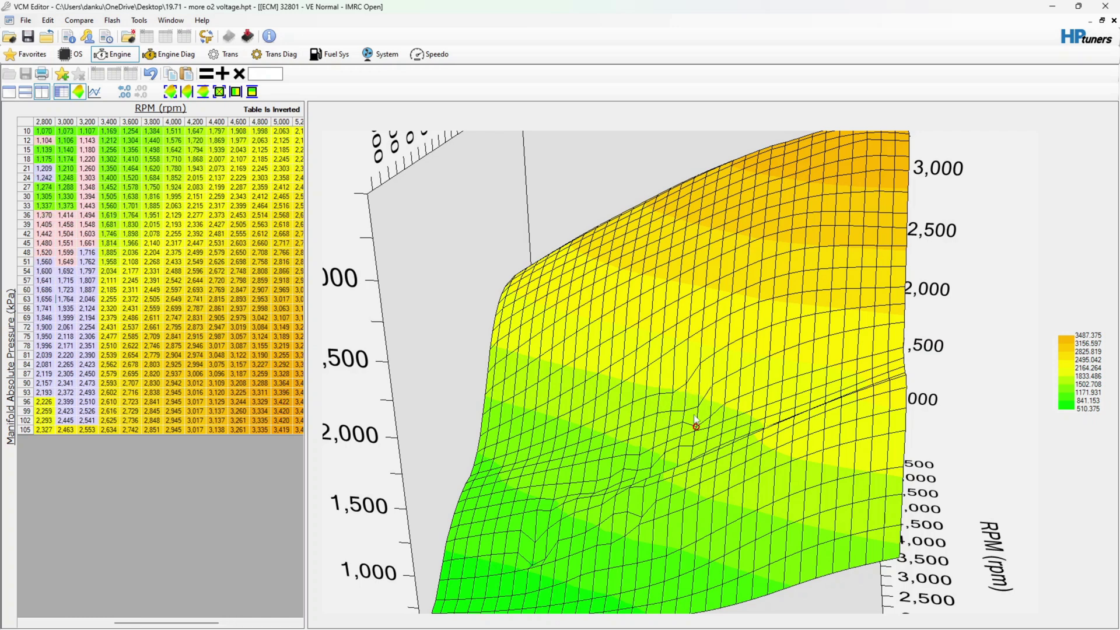
{"action": "left_click_drag", "start_coordinate": [711, 387], "coordinate": [726, 379]}
{"action": "mouse_move", "coordinate": [742, 435]}
{"action": "left_mouse_down"}
{"action": "mouse_move", "coordinate": [724, 439]}
{"action": "mouse_move", "coordinate": [737, 433]}
{"action": "left_mouse_up"}
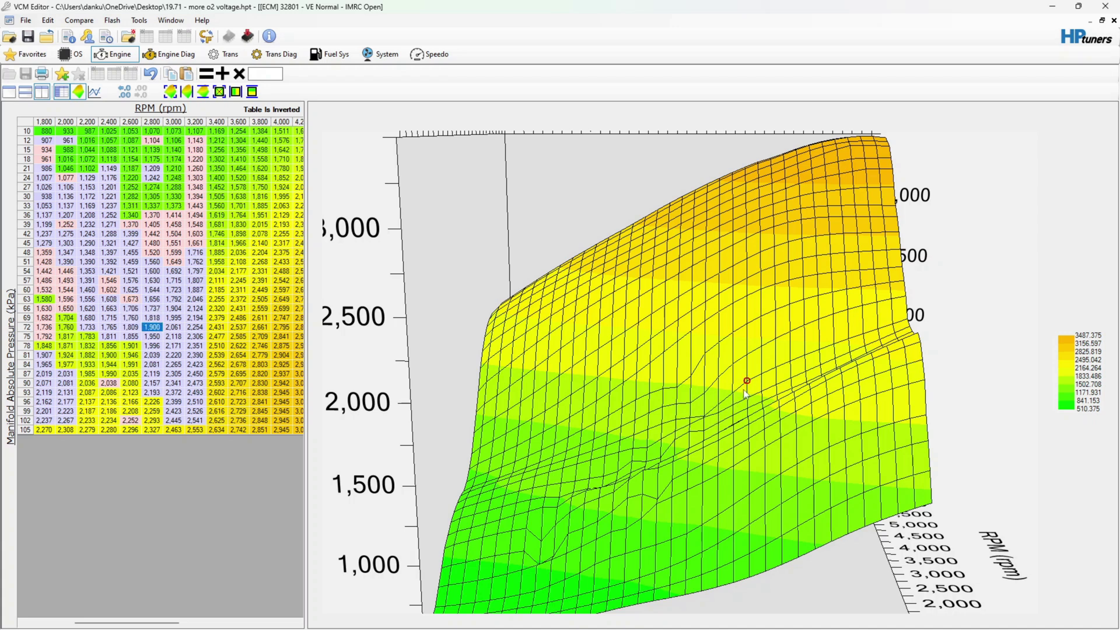
{"action": "left_click_drag", "start_coordinate": [733, 410], "coordinate": [718, 436]}
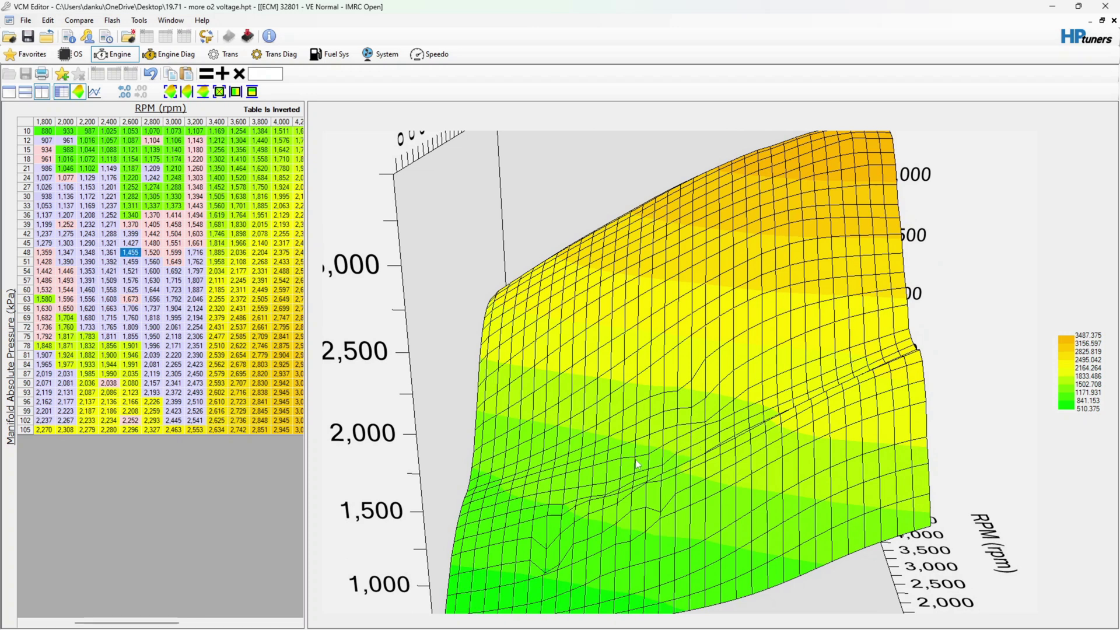
{"action": "left_click_drag", "start_coordinate": [652, 480], "coordinate": [702, 496]}
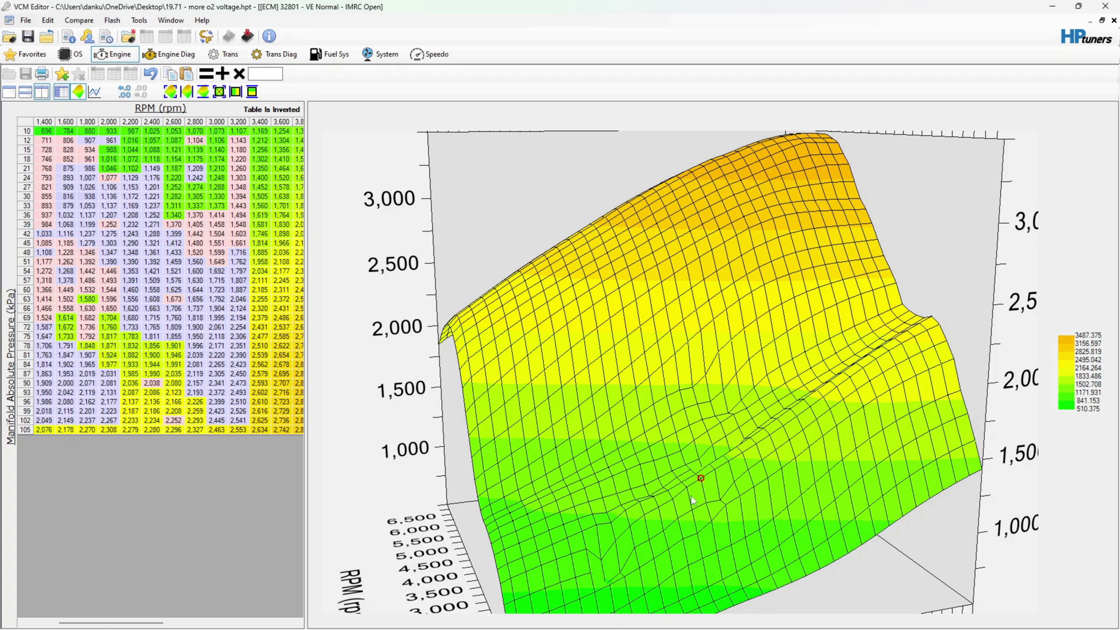
{"action": "left_click_drag", "start_coordinate": [628, 533], "coordinate": [597, 545]}
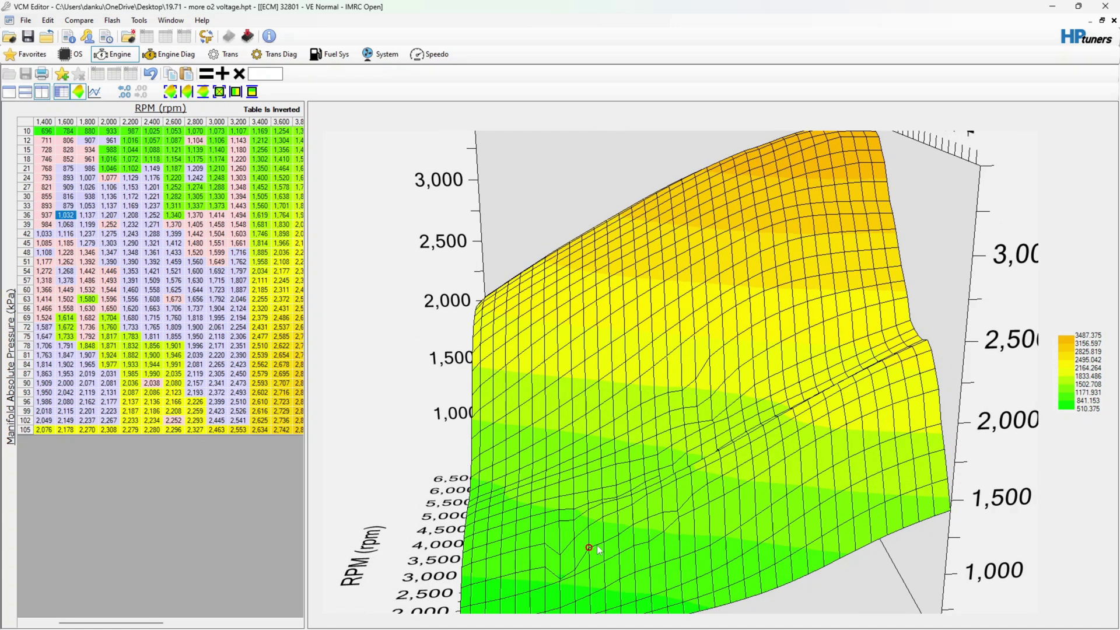
- Copy the smoothed VE table with its axes and paste it into VVE Assistant to recheck the remaining errors
{"action": "left_click", "coordinate": [25, 122]}
{"action": "right_click", "coordinate": [22, 125]}
{"action": "left_click", "coordinate": [63, 145]}
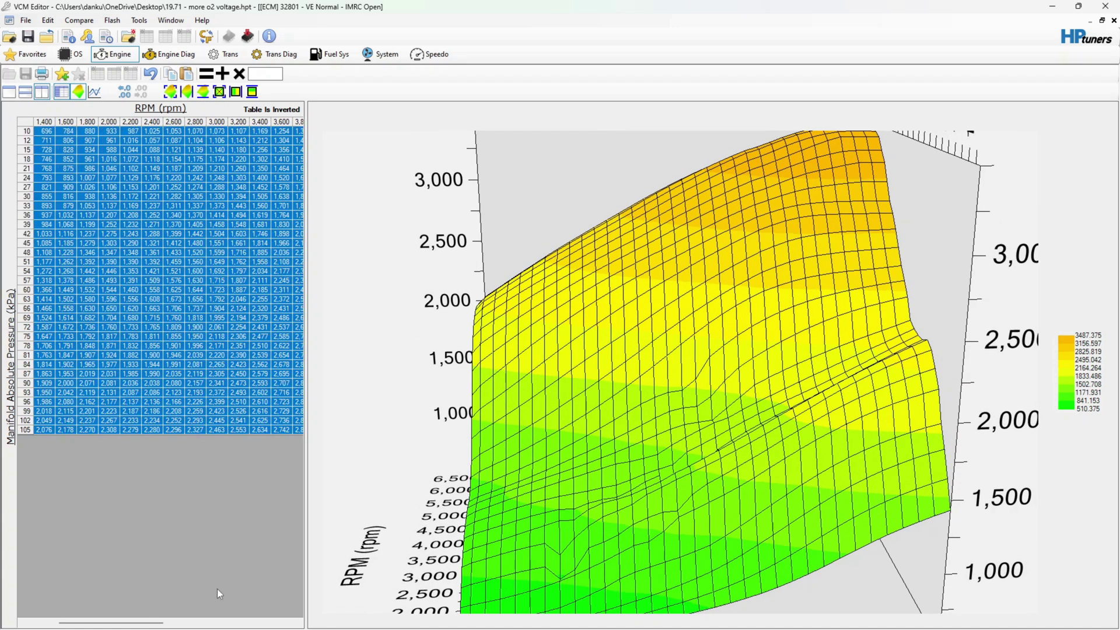
{"action": "left_click", "coordinate": [122, 616]}
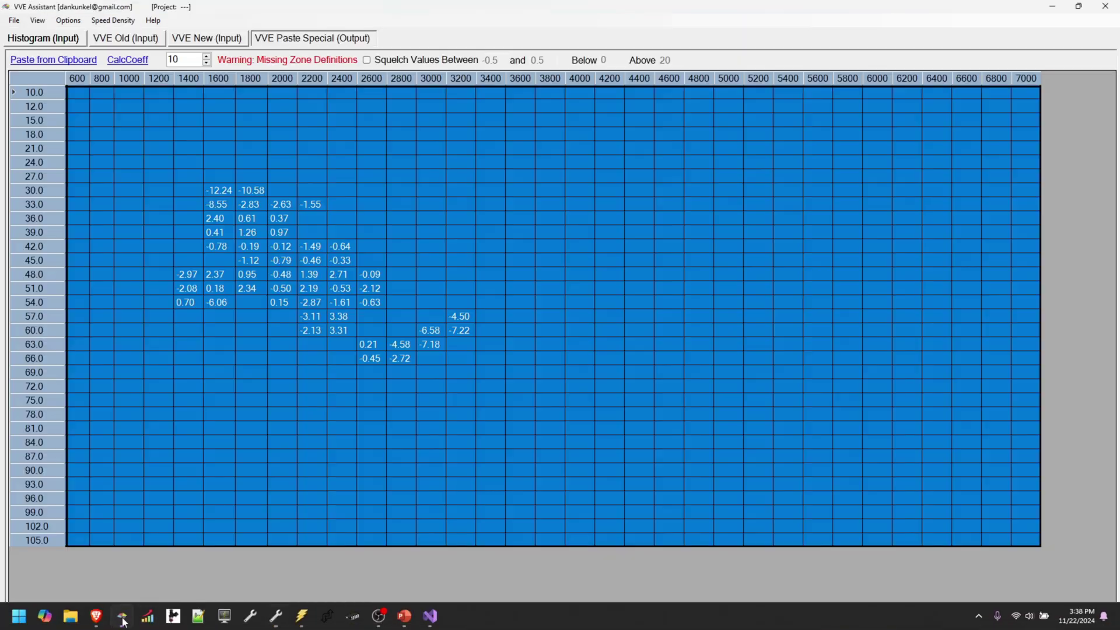
{"action": "left_click", "coordinate": [103, 191]}
{"action": "left_click", "coordinate": [80, 60]}
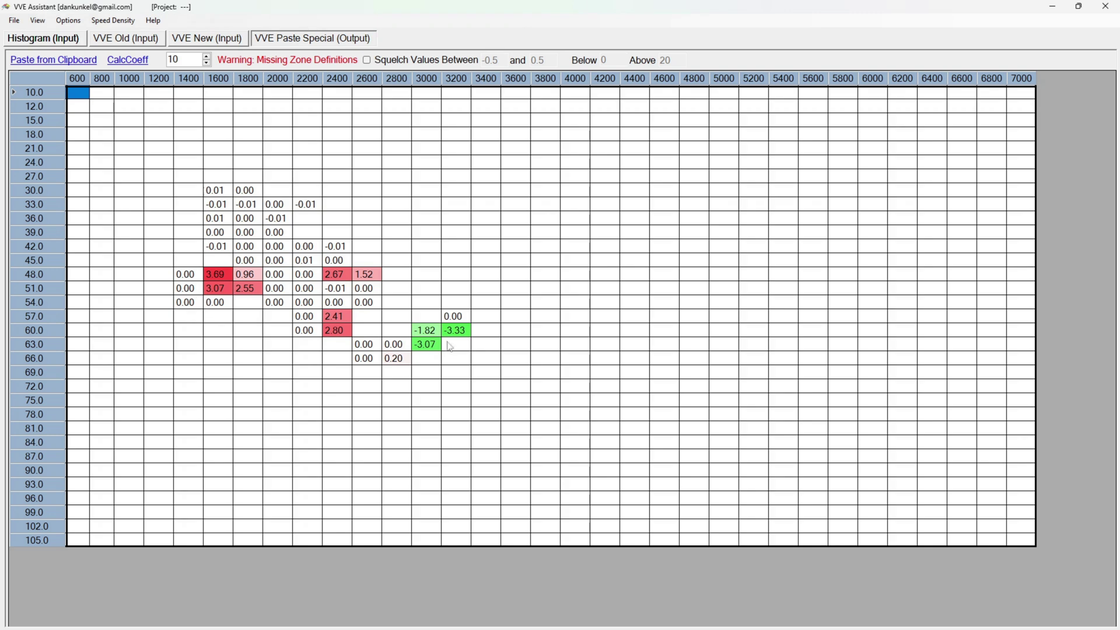
- Back in VCM Editor, raise the VE surface's low points at 2,200 rpm from 51 to 60 kPa and at 1,600 rpm, 54 kPa
{"action": "left_click", "coordinate": [1052, 6]}
{"action": "left_click_drag", "start_coordinate": [768, 343], "coordinate": [775, 443]}
{"action": "left_click", "coordinate": [774, 443]}
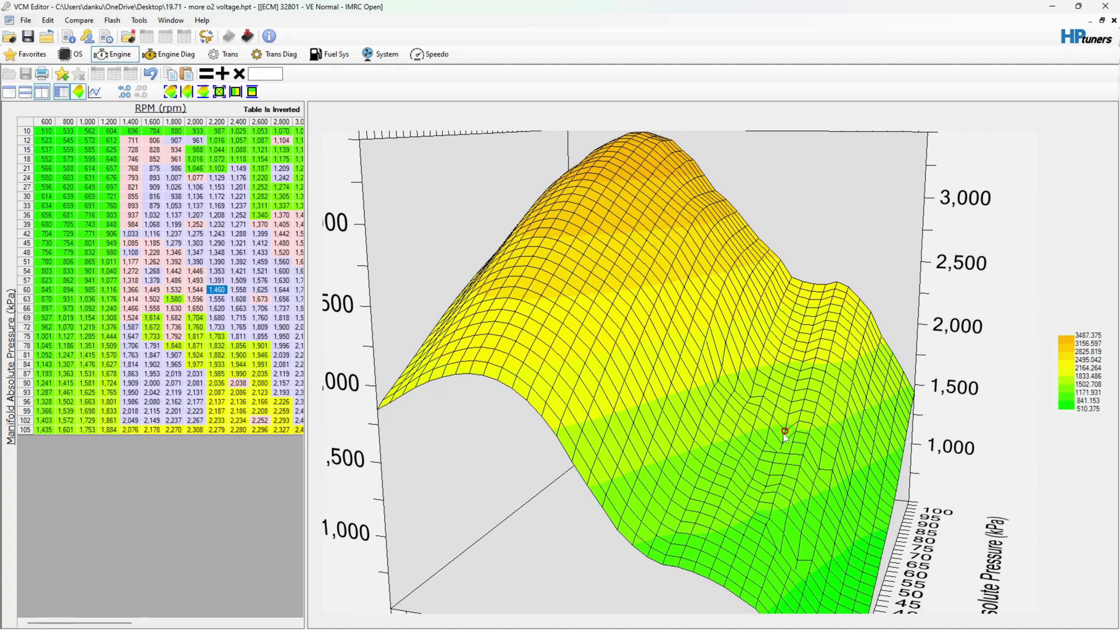
{"action": "key", "text": "Up"}
{"action": "key", "text": "Up"}
{"action": "key", "text": "Up"}
{"action": "left_click_drag", "start_coordinate": [779, 443], "coordinate": [777, 460]}
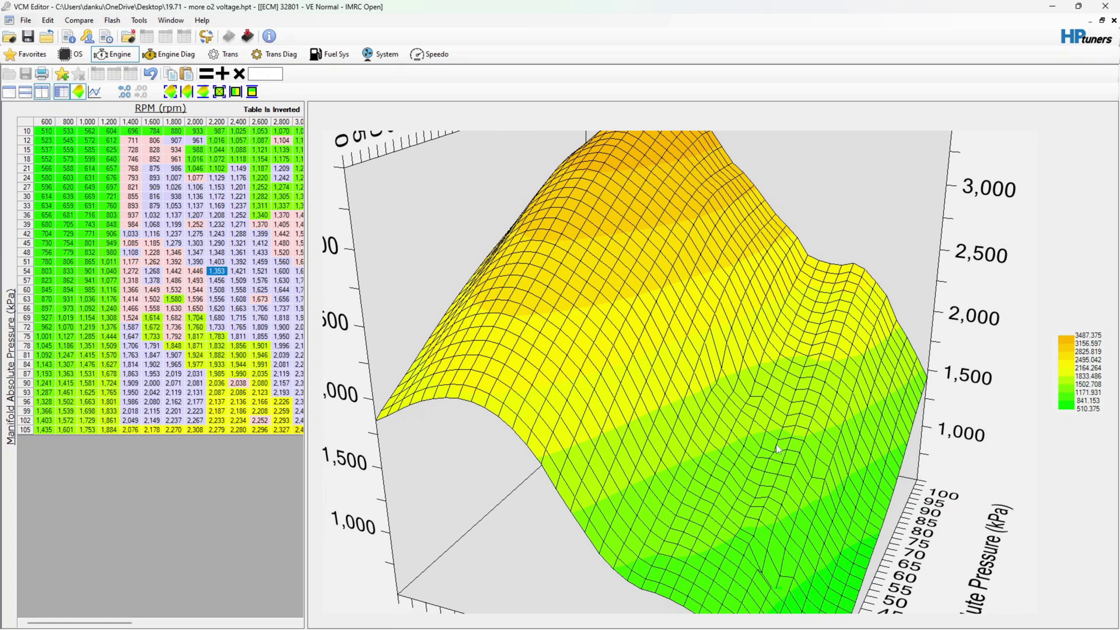
{"action": "left_click", "coordinate": [745, 517]}
{"action": "left_click_drag", "start_coordinate": [748, 520], "coordinate": [737, 489]}
{"action": "left_click_drag", "start_coordinate": [676, 531], "coordinate": [656, 533]}
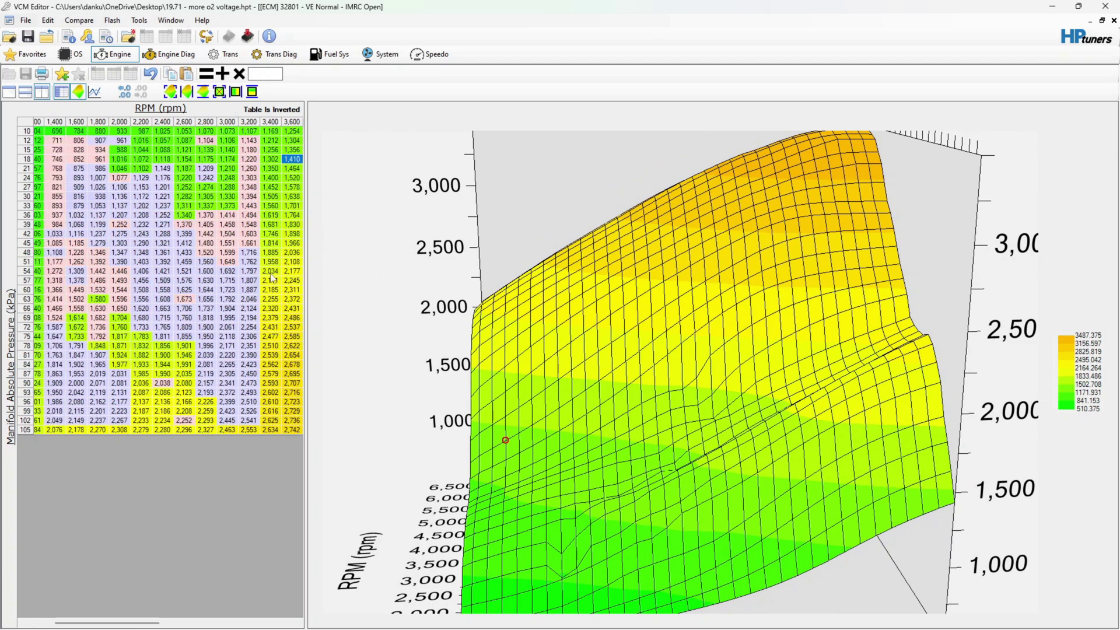
- Copy the re-edited VE table with its axes and paste it into VVE Assistant's histogram input again
{"action": "left_click", "coordinate": [17, 127]}
{"action": "right_click", "coordinate": [20, 122]}
{"action": "left_click", "coordinate": [43, 129]}
{"action": "left_click", "coordinate": [121, 621]}
{"action": "left_click", "coordinate": [50, 64]}
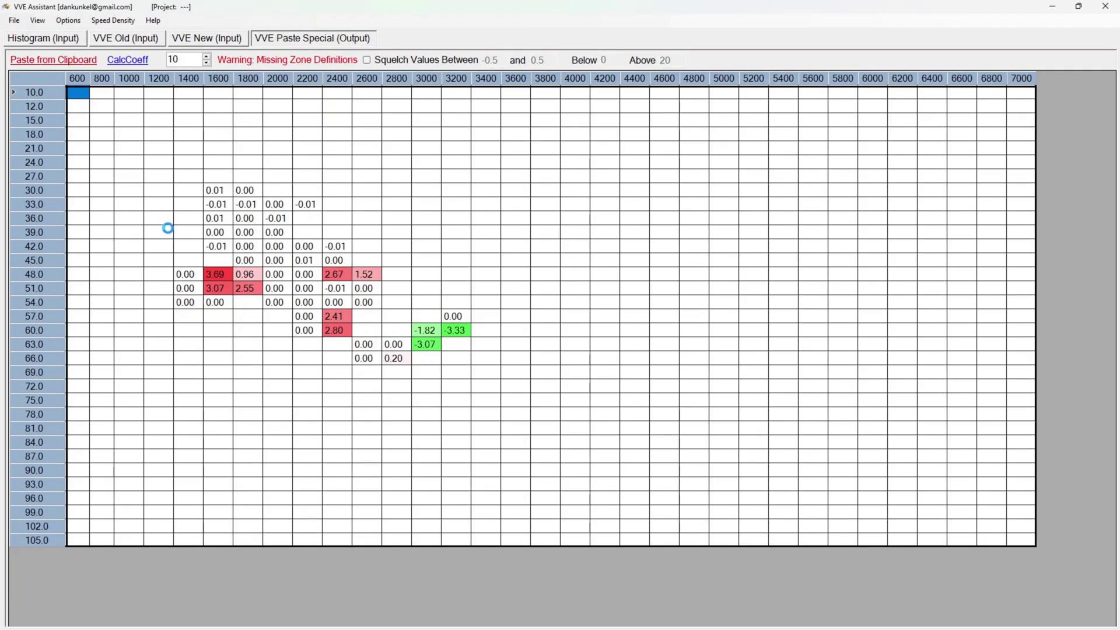